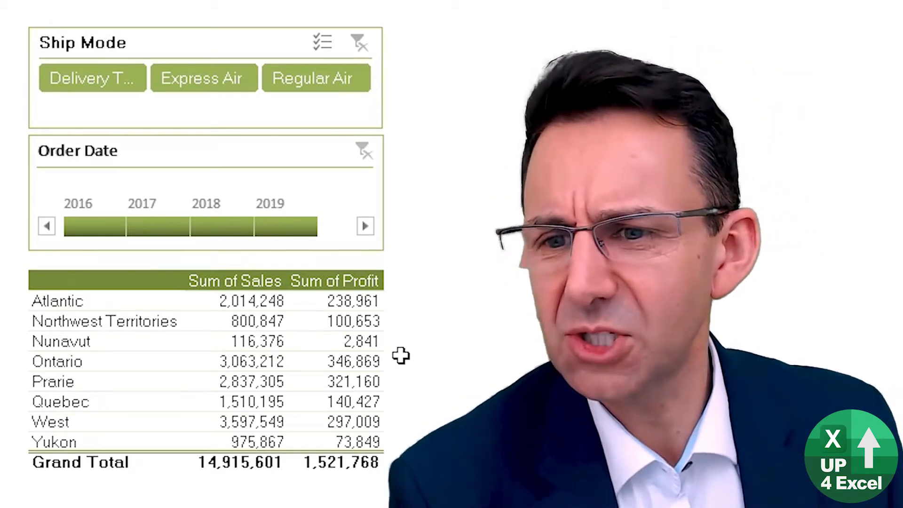
Filter the pivot table to Express Air, then step the Order Date timeline through 2018, 2017, 2016 and 2019 to the 2017–2018 range
{"action": "left_click", "coordinate": [204, 78]}
{"action": "left_click", "coordinate": [225, 227]}
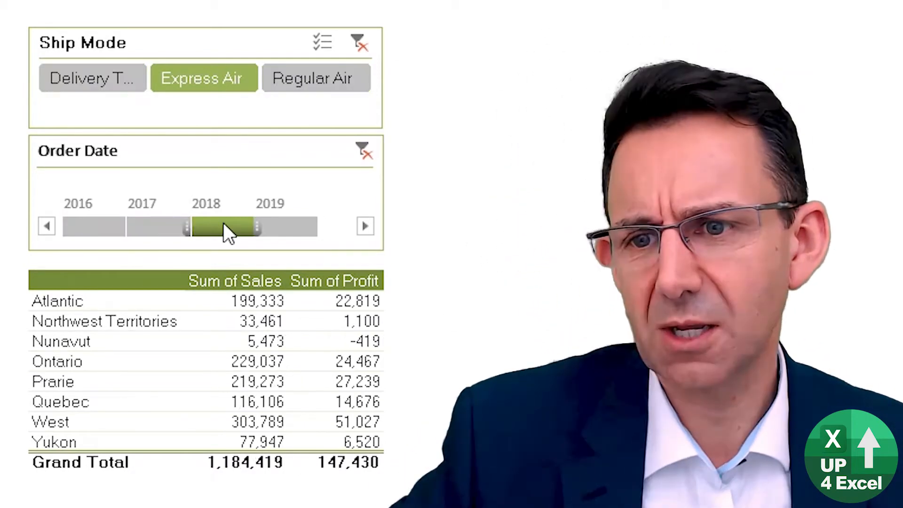
{"action": "left_click", "coordinate": [142, 222]}
{"action": "left_click", "coordinate": [100, 228]}
{"action": "left_click", "coordinate": [282, 228]}
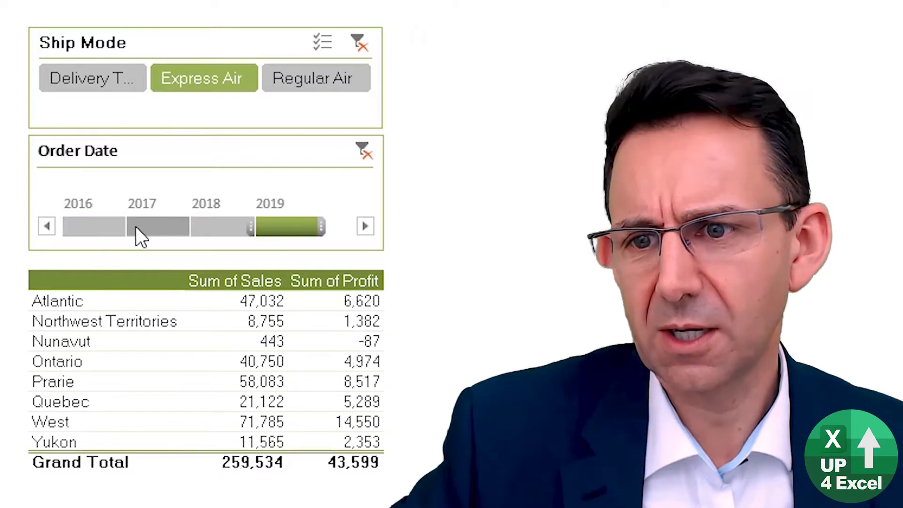
{"action": "left_click_drag", "start_coordinate": [250, 228], "coordinate": [191, 238]}
Enable multi-select on the Ship Mode slicer and add Delivery Truck and Regular Air to the selection
{"action": "left_click", "coordinate": [323, 42]}
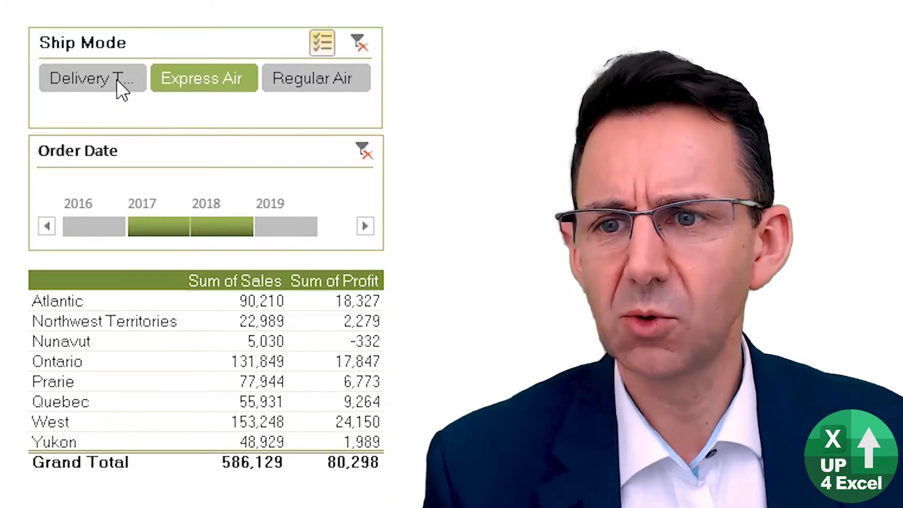
{"action": "left_click", "coordinate": [121, 84]}
{"action": "left_click", "coordinate": [303, 84]}
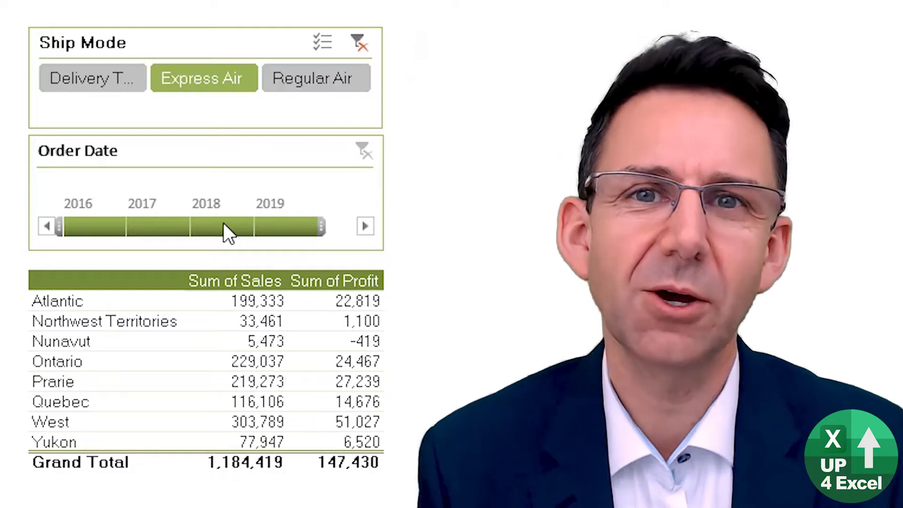
Filter the Order Date timeline to 2018, 2017, 2016 and 2019 in turn, ending with the 2017–2018 range
{"action": "left_click", "coordinate": [225, 232]}
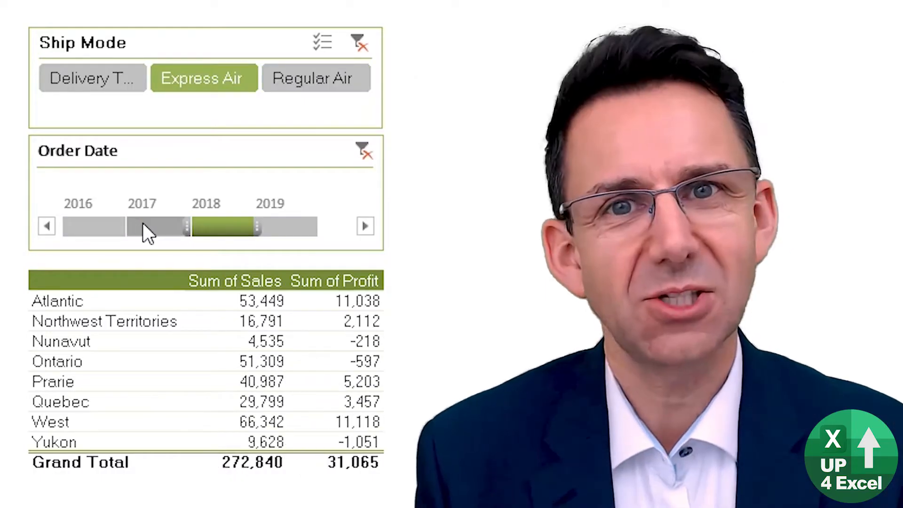
{"action": "left_click", "coordinate": [149, 227]}
{"action": "left_click", "coordinate": [94, 227]}
{"action": "left_click", "coordinate": [282, 227]}
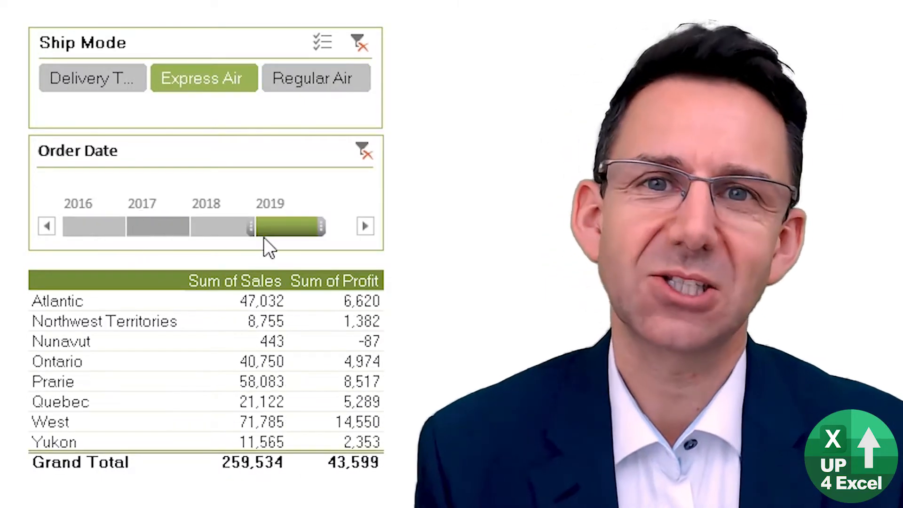
{"action": "left_click_drag", "start_coordinate": [254, 227], "coordinate": [155, 228]}
{"action": "left_click", "coordinate": [235, 230]}
Turn on multiple selection in the Ship Mode slicer and include Delivery Truck and Regular Air alongside Express Air
{"action": "left_click", "coordinate": [322, 42]}
{"action": "left_click", "coordinate": [103, 80]}
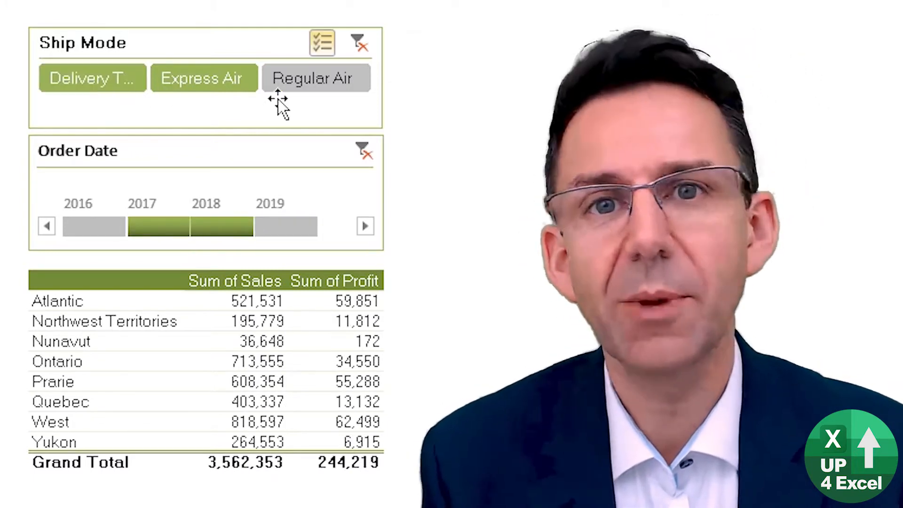
{"action": "left_click", "coordinate": [306, 82]}
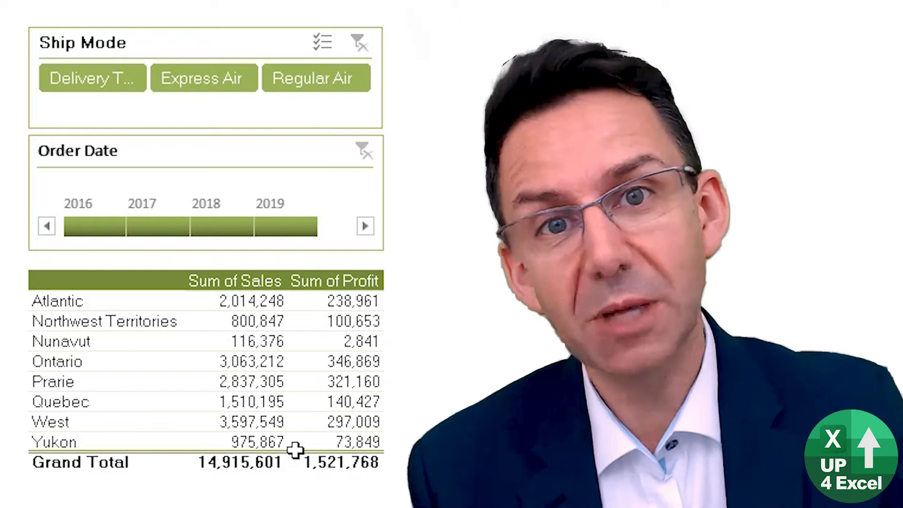
Filter Ship Mode to Express Air and run the Order Date timeline through the single years, finishing on the 2017–2018 range
{"action": "left_click", "coordinate": [202, 78]}
{"action": "left_click", "coordinate": [222, 227]}
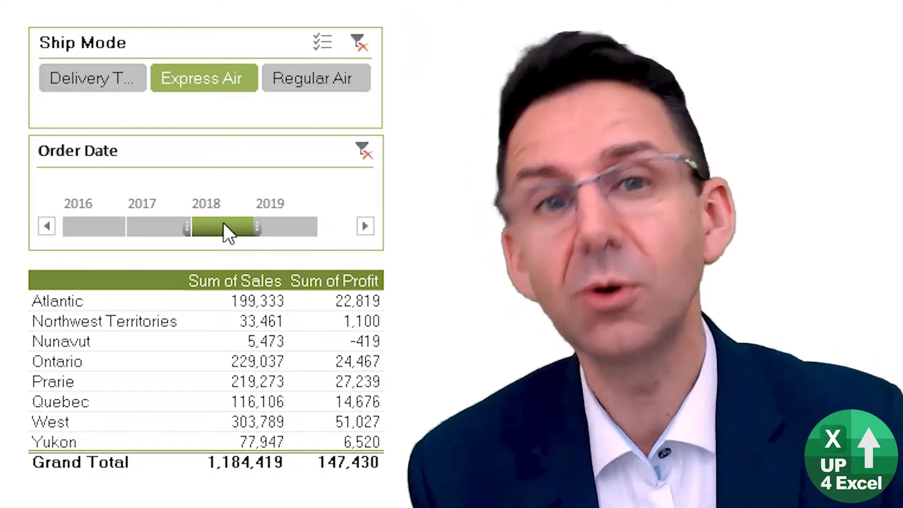
{"action": "left_click", "coordinate": [141, 226]}
{"action": "left_click", "coordinate": [101, 229]}
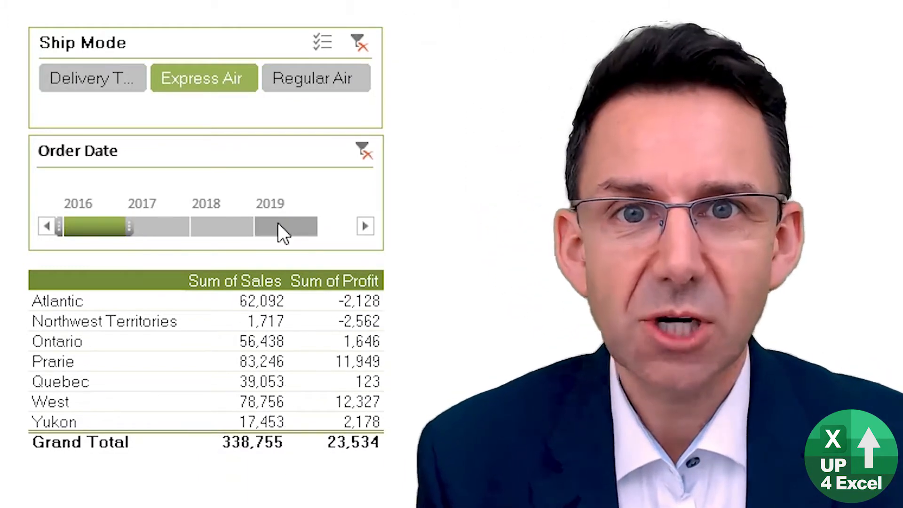
{"action": "left_click", "coordinate": [282, 230]}
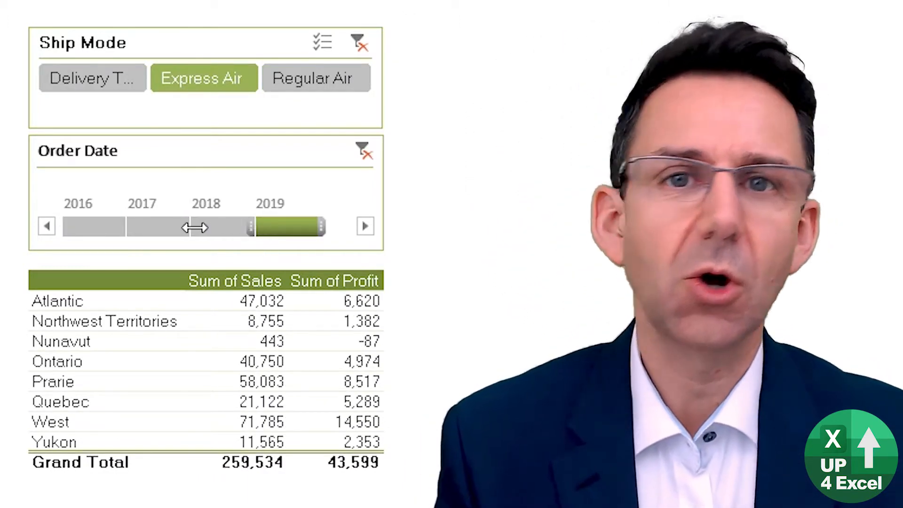
{"action": "mouse_move", "coordinate": [195, 227]}
{"action": "left_mouse_down"}
{"action": "mouse_move", "coordinate": [182, 229]}
{"action": "mouse_move", "coordinate": [224, 228]}
{"action": "mouse_move", "coordinate": [187, 227]}
{"action": "left_mouse_up"}
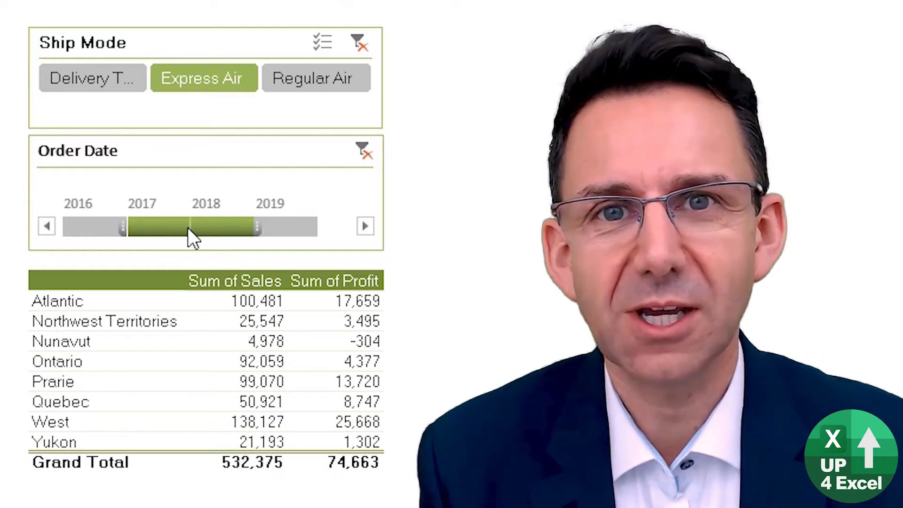
Add Delivery Truck and Regular Air to the Ship Mode selection using multi-select, and move the Order Date timeline selection to 2017
{"action": "key", "text": "alt+s"}
{"action": "left_click", "coordinate": [117, 81]}
{"action": "left_click", "coordinate": [305, 87]}
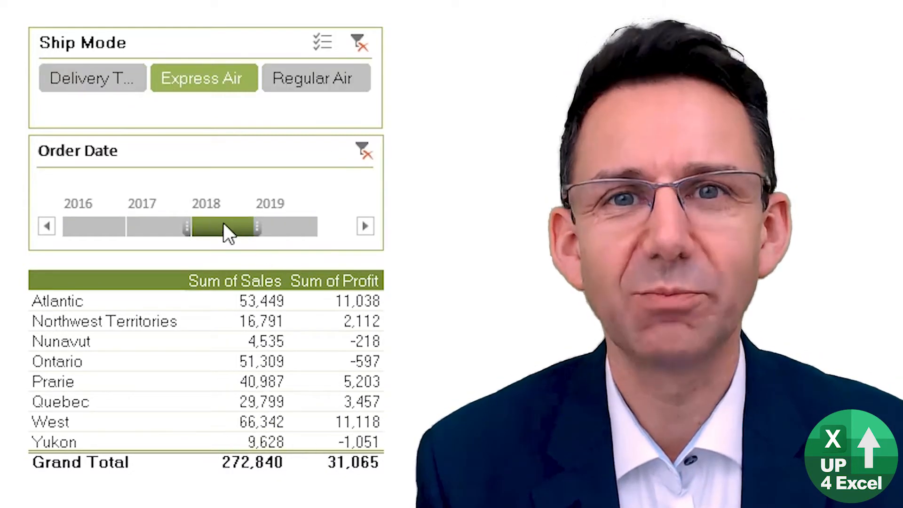
{"action": "left_click_drag", "start_coordinate": [228, 232], "coordinate": [142, 223]}
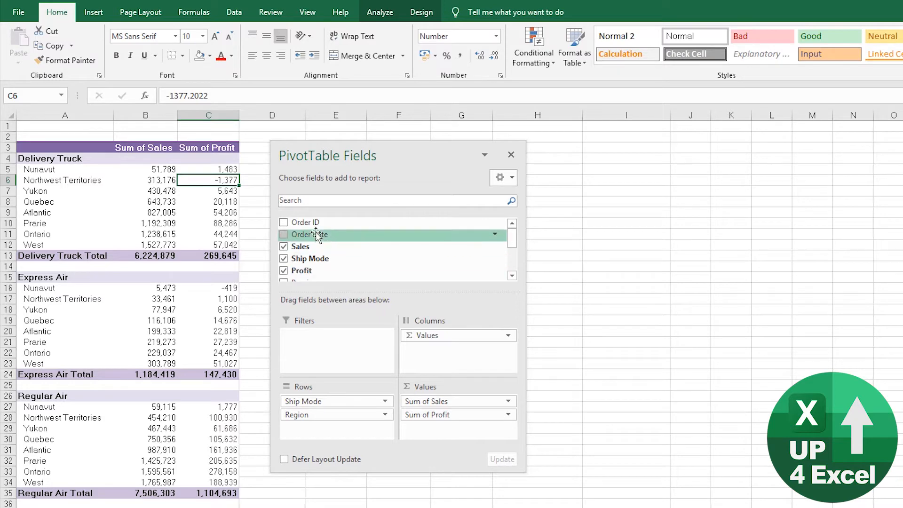
Try adding Order Date to the pivot table's columns, and undo both the automatic date grouping and the field placement
{"action": "left_click_drag", "start_coordinate": [316, 235], "coordinate": [448, 335]}
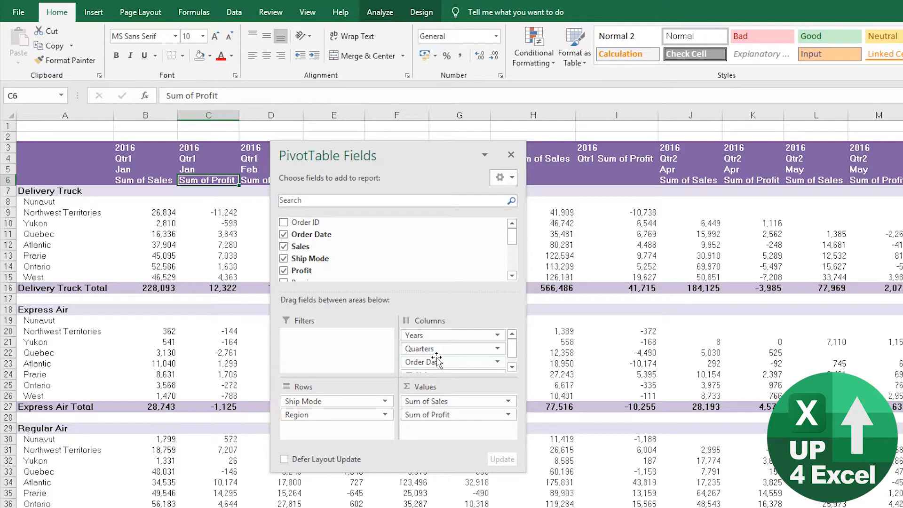
{"action": "key", "text": "ctrl+z"}
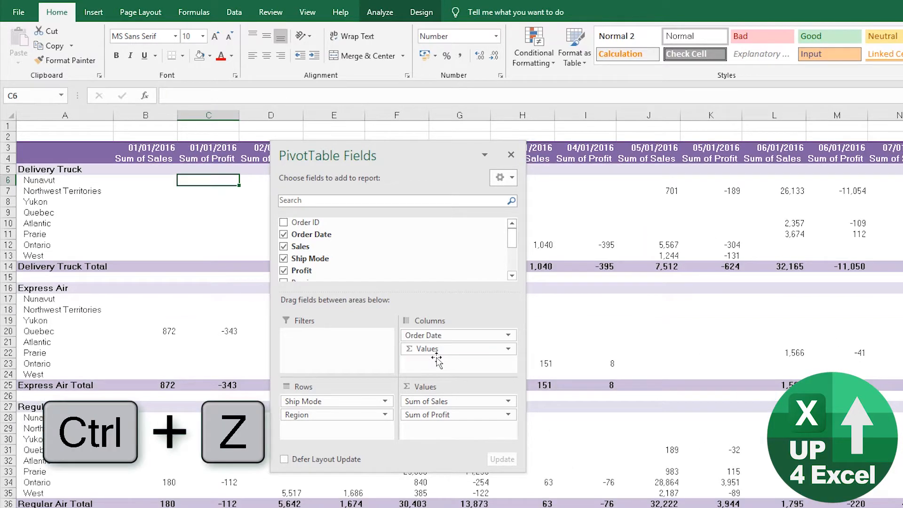
{"action": "key", "text": "ctrl+z"}
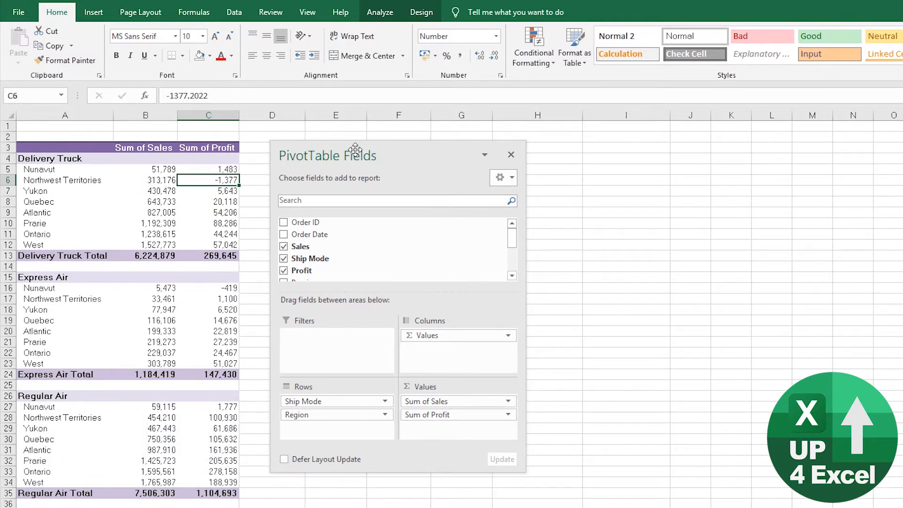
Insert a Ship Mode slicer for the pivot table and place it just beside the table
{"action": "left_click_drag", "start_coordinate": [348, 153], "coordinate": [419, 154]}
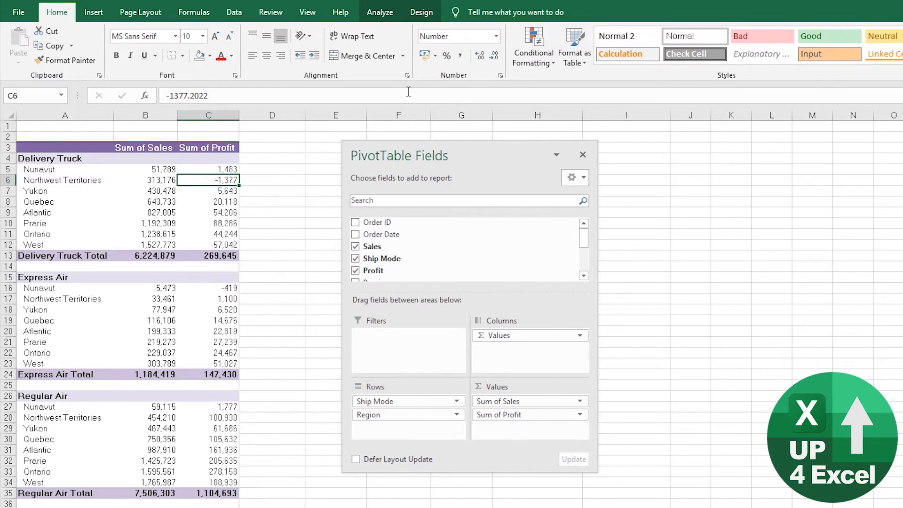
{"action": "left_click", "coordinate": [383, 15]}
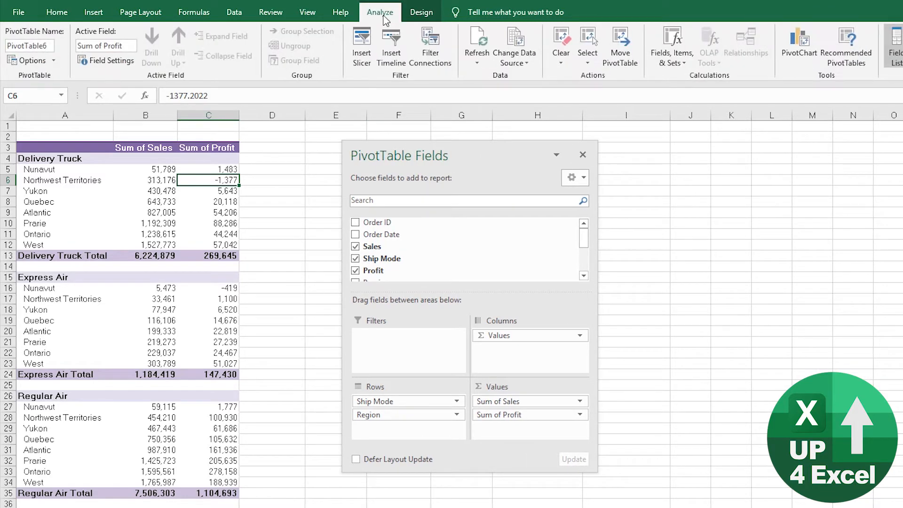
{"action": "left_click", "coordinate": [371, 45]}
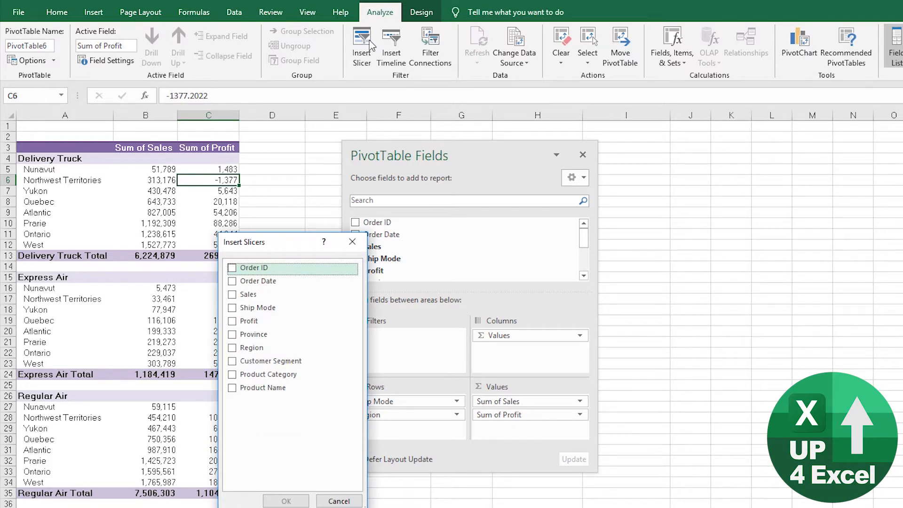
{"action": "left_click_drag", "start_coordinate": [299, 242], "coordinate": [261, 217]}
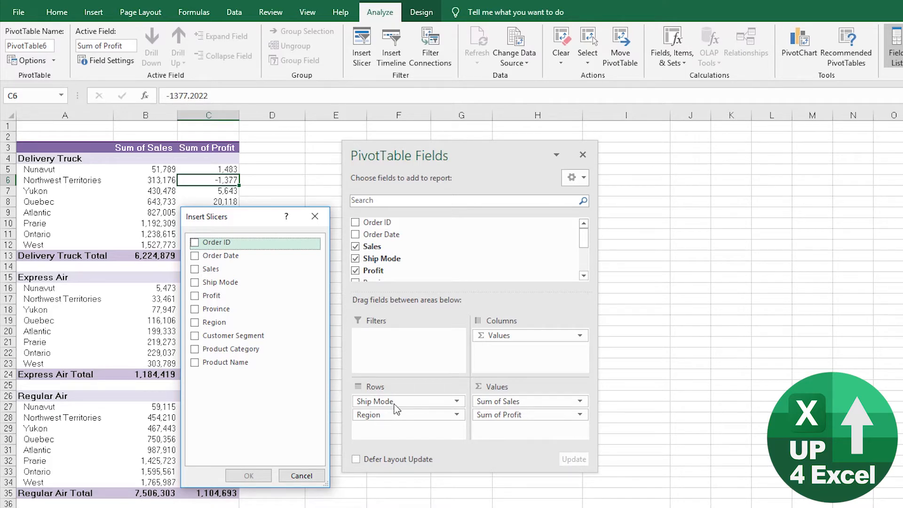
{"action": "left_click", "coordinate": [194, 282]}
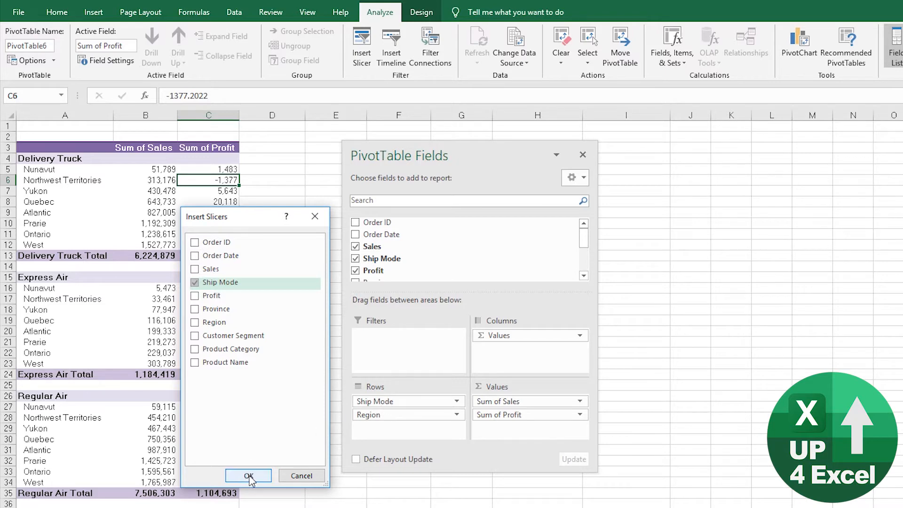
{"action": "left_click", "coordinate": [248, 475]}
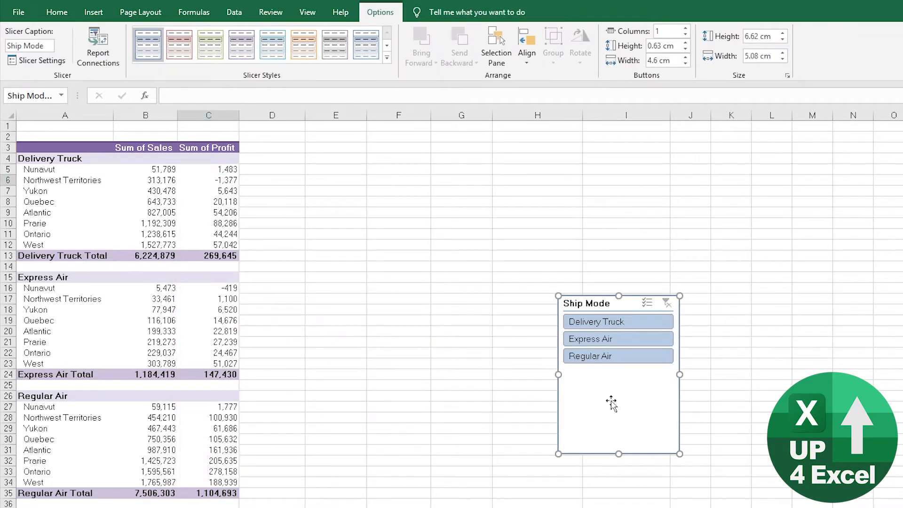
{"action": "left_click_drag", "start_coordinate": [605, 404], "coordinate": [327, 252]}
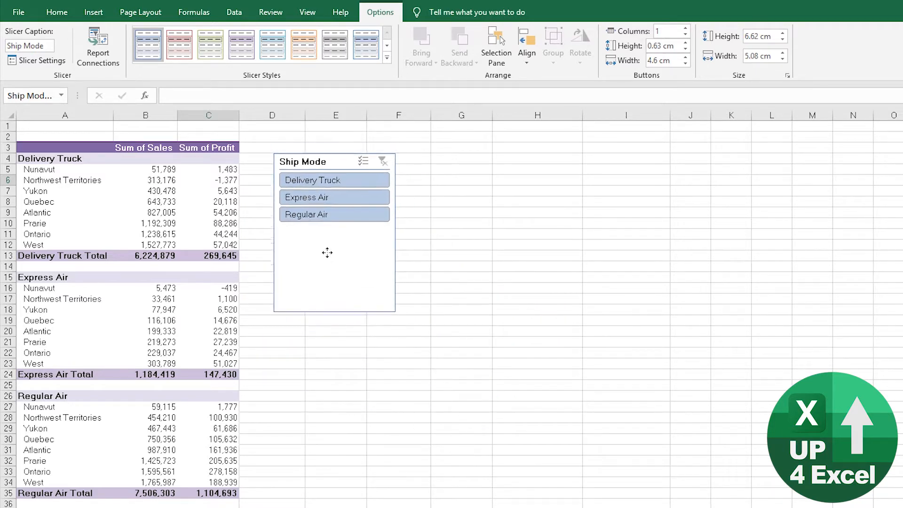
Filter the pivot table with the slicer to Regular Air, Express Air and Delivery Truck in turn, ending on Regular Air
{"action": "left_click", "coordinate": [321, 215]}
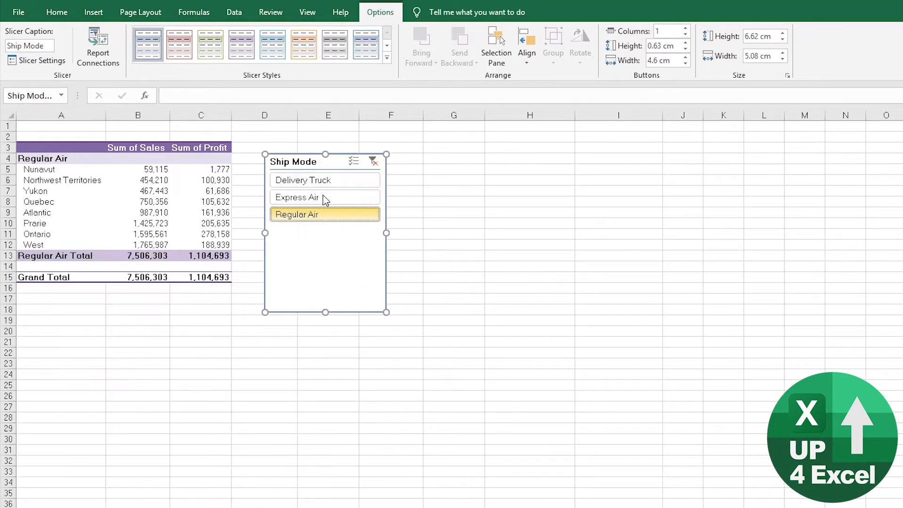
{"action": "left_click", "coordinate": [325, 198]}
{"action": "left_click", "coordinate": [325, 183]}
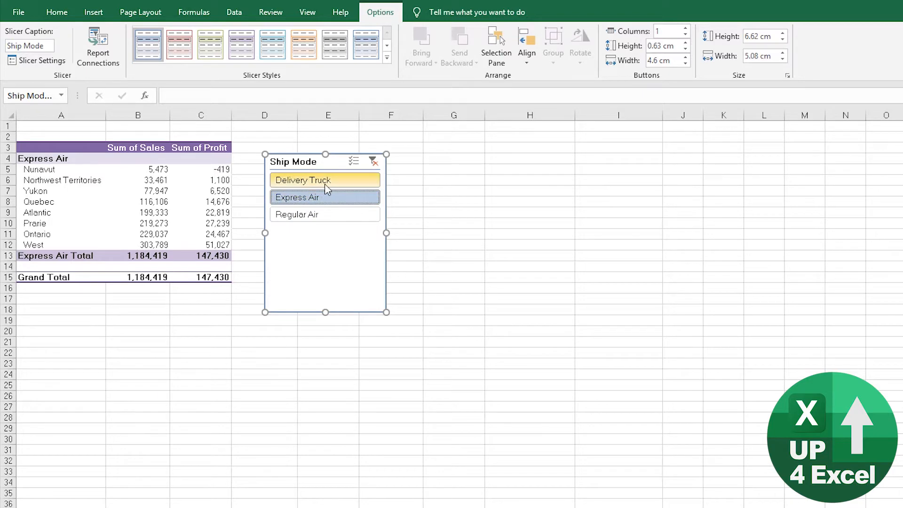
{"action": "left_click", "coordinate": [316, 215]}
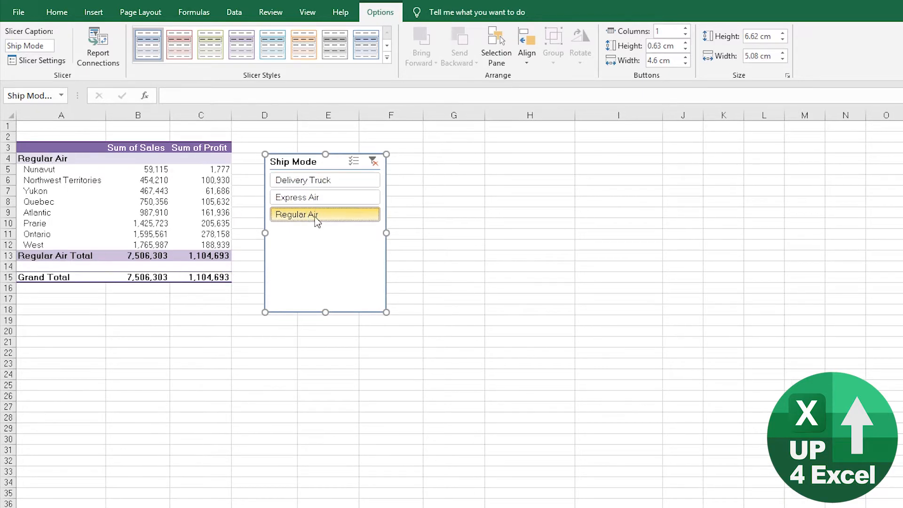
Enable multi-select on the Ship Mode slicer, test combinations by adding Express Air and Delivery Truck and removing Express Air, and clear the filter
{"action": "left_click", "coordinate": [354, 165]}
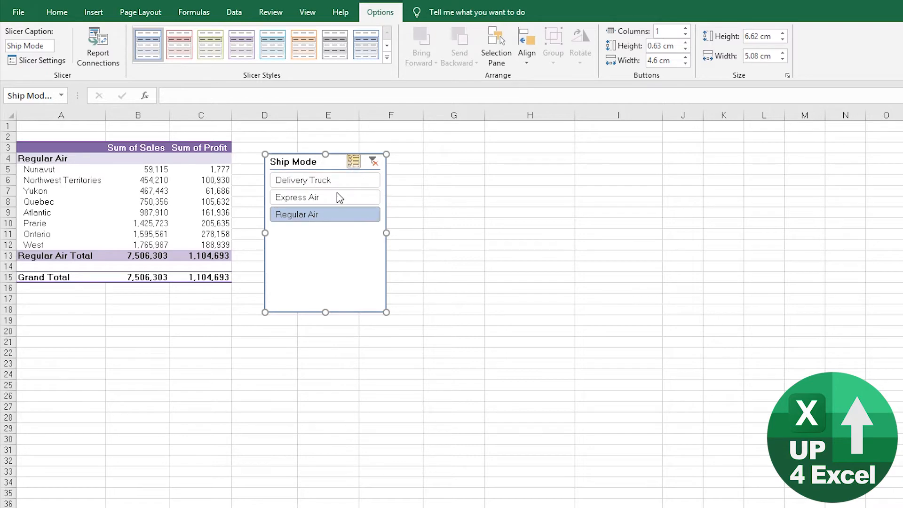
{"action": "left_click", "coordinate": [337, 193]}
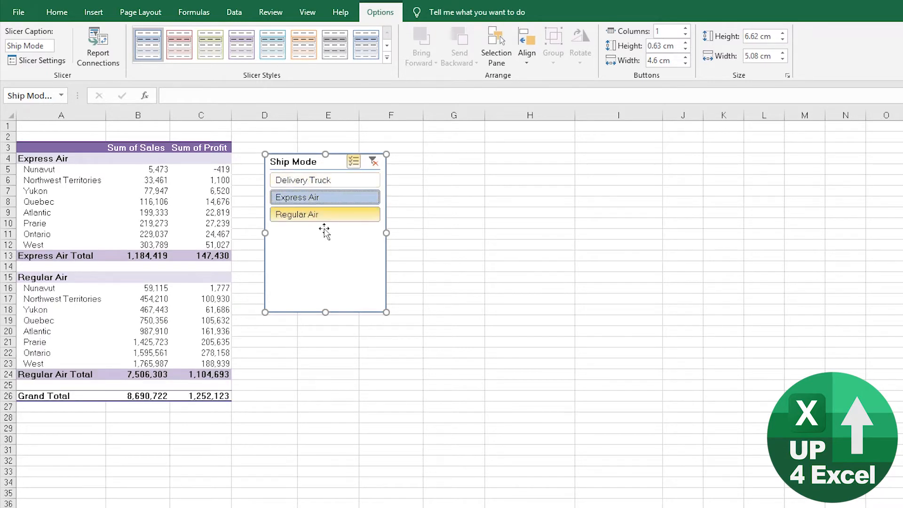
{"action": "left_click", "coordinate": [339, 182]}
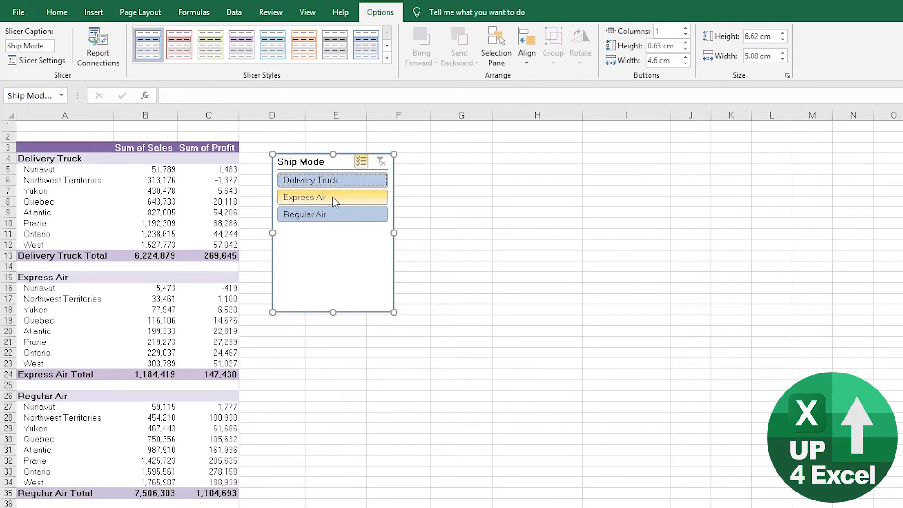
{"action": "left_click", "coordinate": [334, 198]}
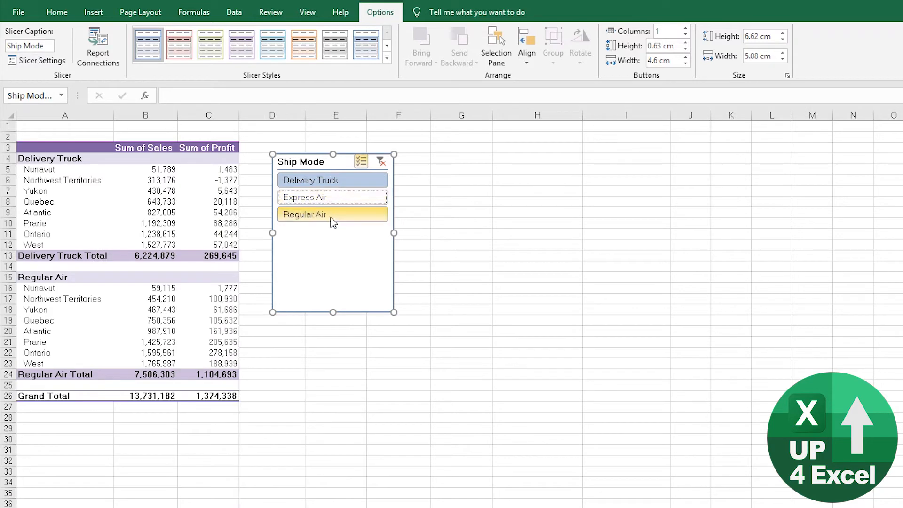
{"action": "left_click", "coordinate": [380, 163]}
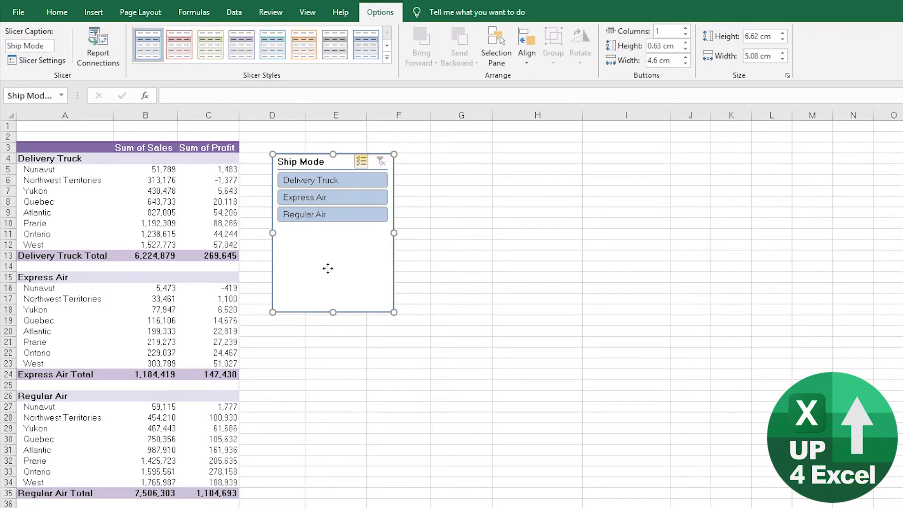
Apply the dark purple slicer style to the Ship Mode slicer to match the pivot table
{"action": "left_click", "coordinate": [242, 53]}
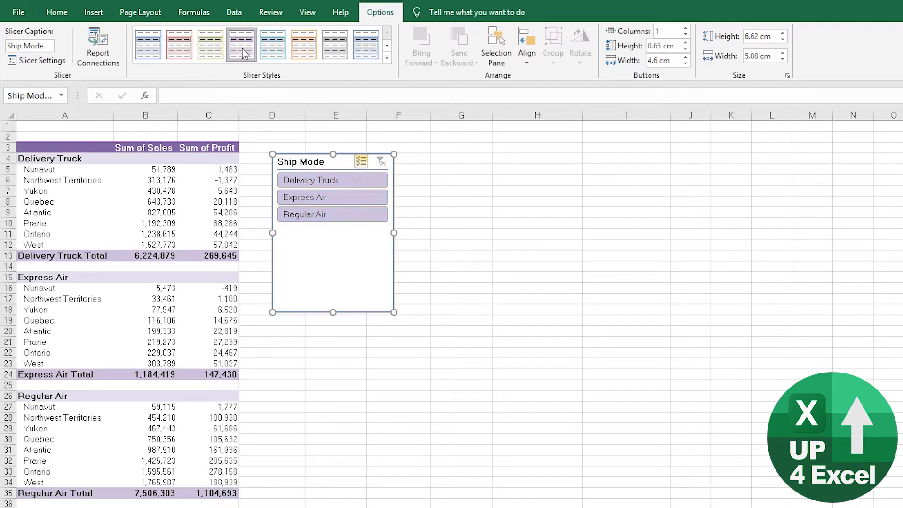
{"action": "left_click", "coordinate": [386, 57]}
{"action": "left_click", "coordinate": [245, 114]}
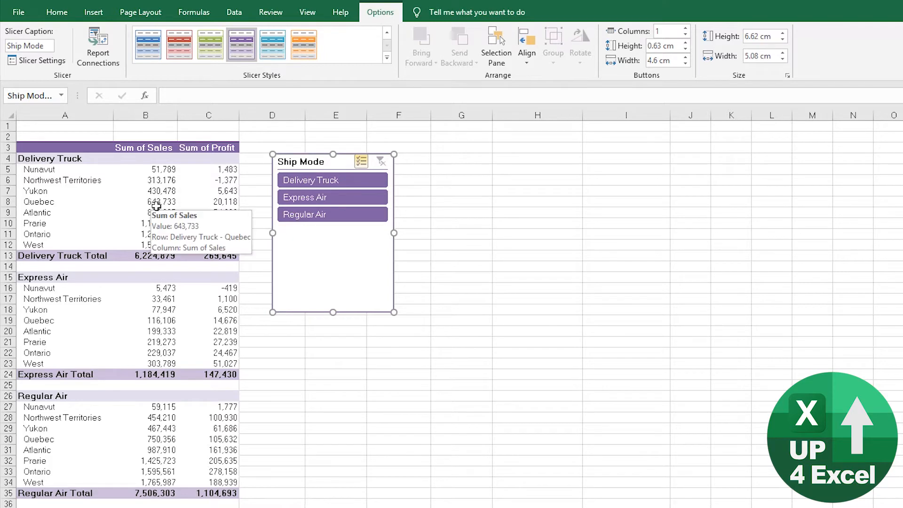
Resize the Ship Mode slicer to about 9.18 cm wide and 3.28 cm high
{"action": "left_click_drag", "start_coordinate": [395, 234], "coordinate": [495, 234]}
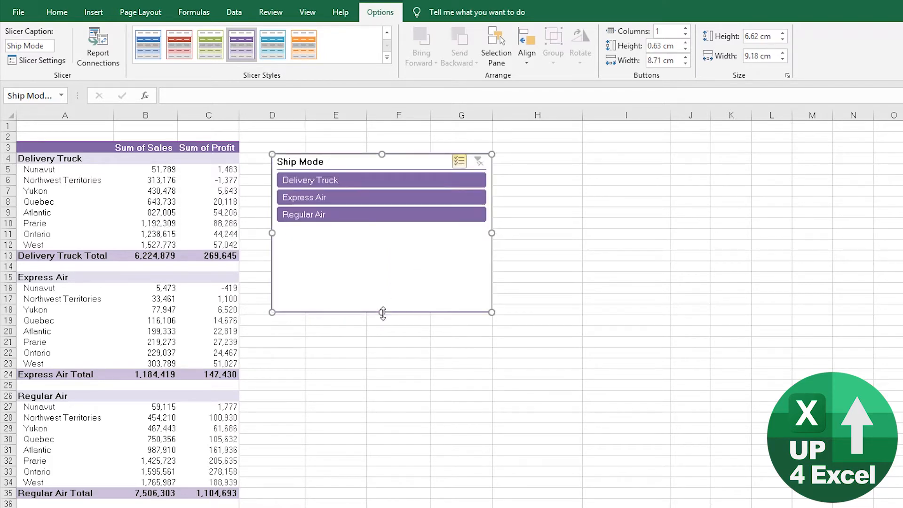
{"action": "left_click_drag", "start_coordinate": [382, 312], "coordinate": [396, 233]}
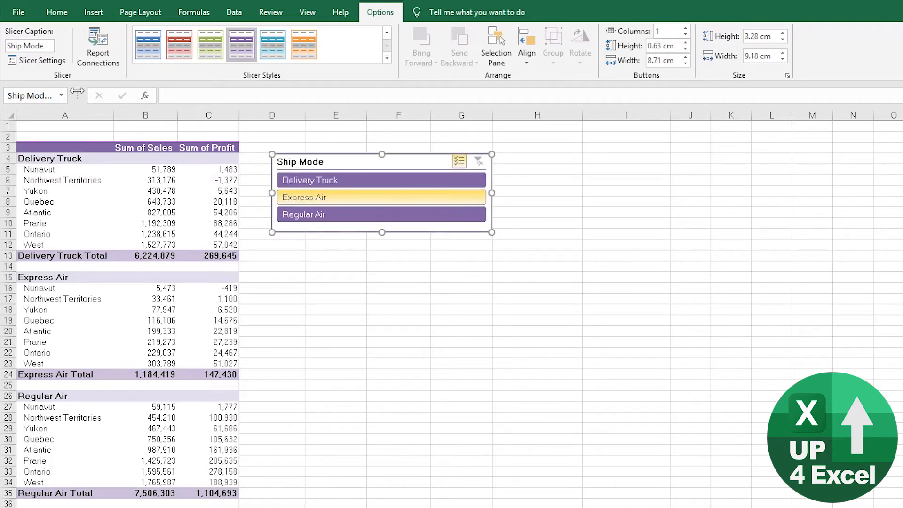
Insert three blank rows above the pivot table, at rows 1 to 3
{"action": "left_click_drag", "start_coordinate": [8, 126], "coordinate": [8, 150]}
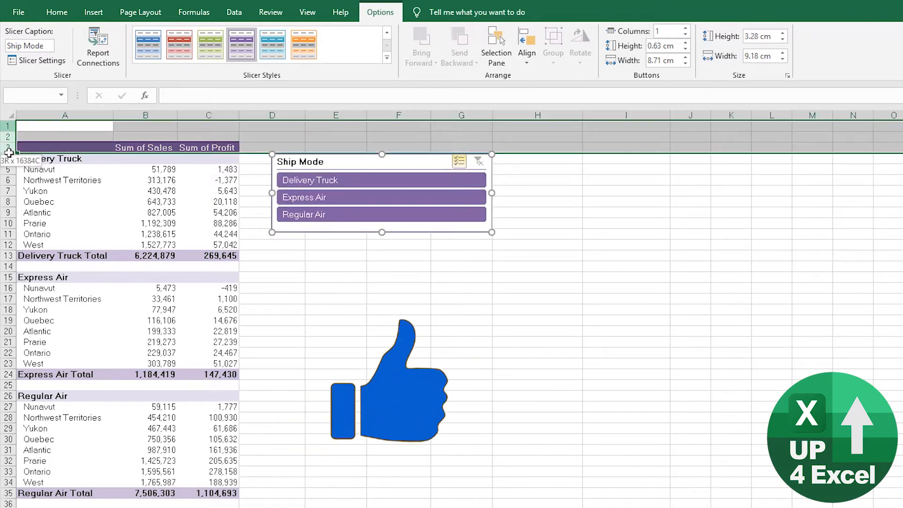
{"action": "right_click", "coordinate": [10, 151]}
{"action": "left_click", "coordinate": [40, 241]}
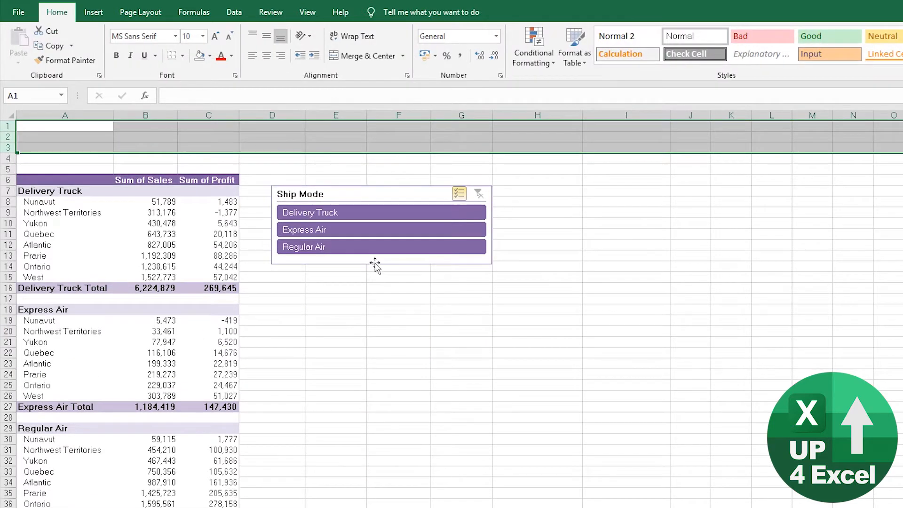
Move the Ship Mode slicer into the blank rows above the pivot table and reduce its height to about 2 cm
{"action": "left_click", "coordinate": [375, 261]}
{"action": "left_click_drag", "start_coordinate": [189, 188], "coordinate": [116, 150]}
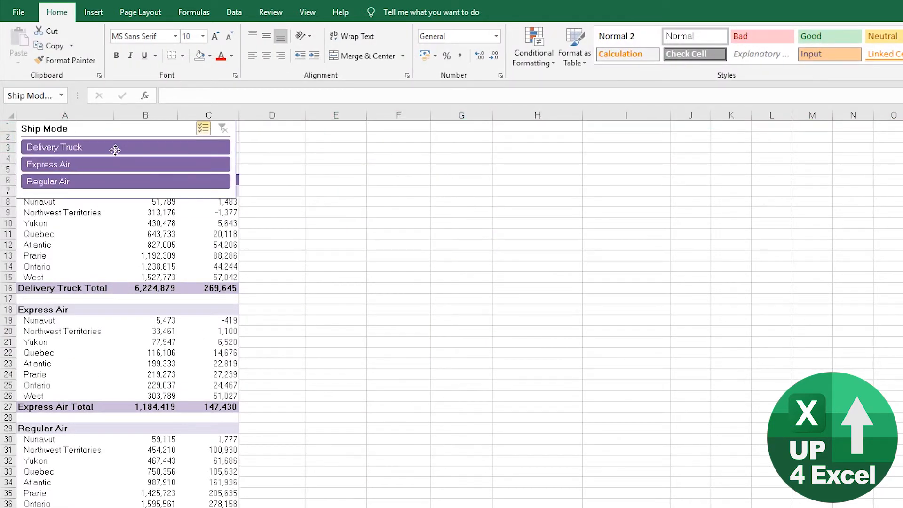
{"action": "left_click", "coordinate": [122, 198]}
{"action": "left_click_drag", "start_coordinate": [127, 193], "coordinate": [127, 168]}
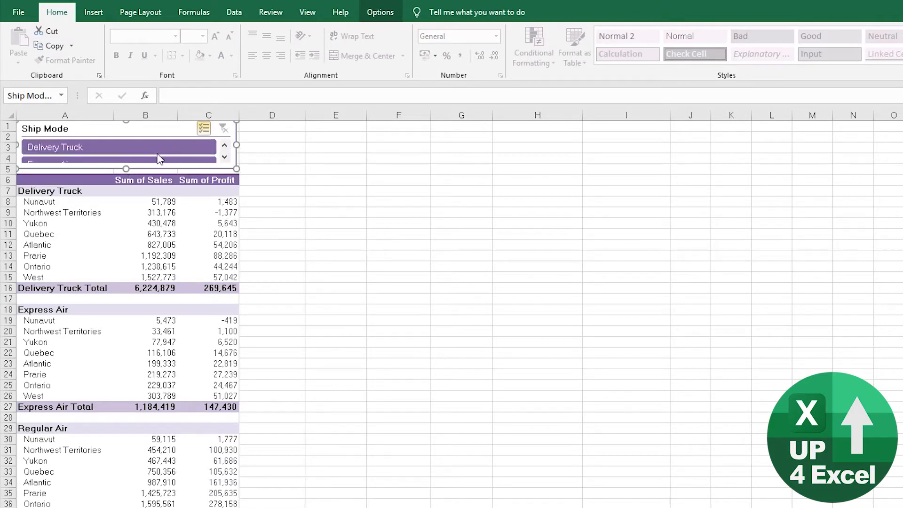
Turn on Snap to Grid and fit the slicer to columns A to C and rows 1 to 5, about 9.29 by 2.25 cm
{"action": "left_click", "coordinate": [385, 16]}
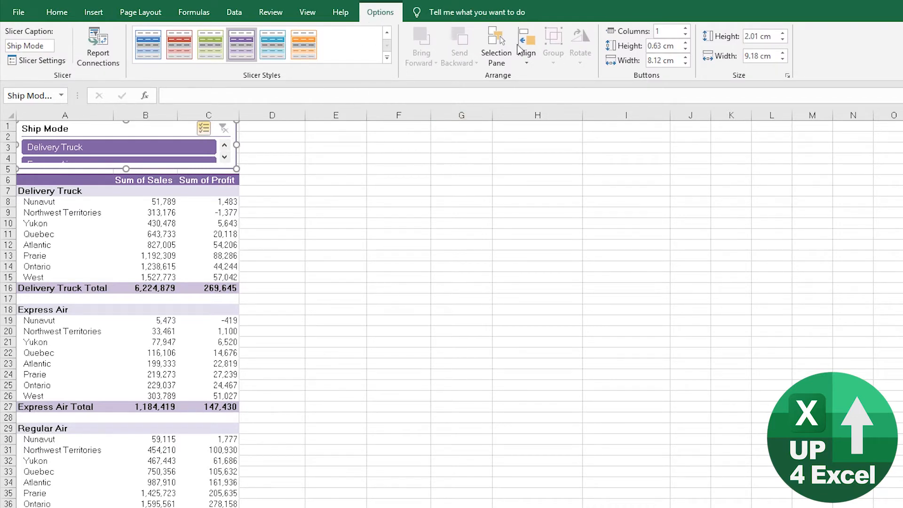
{"action": "left_click", "coordinate": [528, 59]}
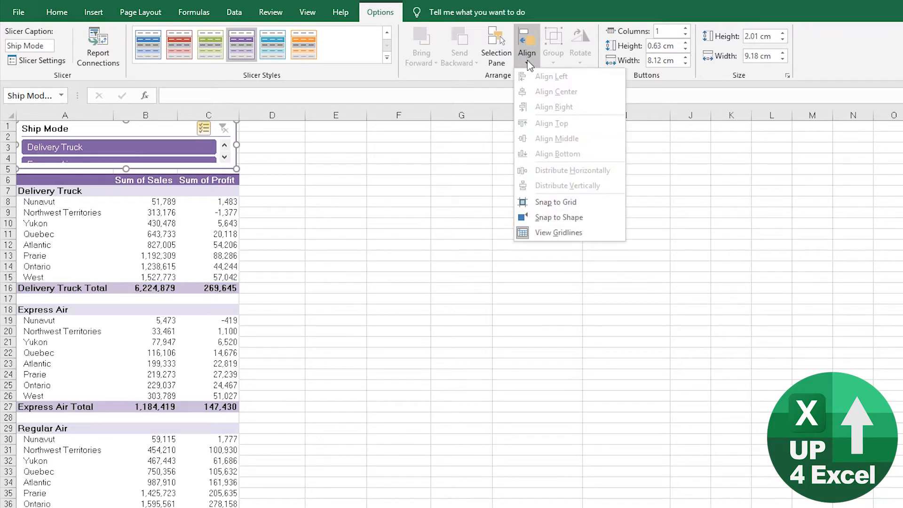
{"action": "left_click", "coordinate": [589, 205]}
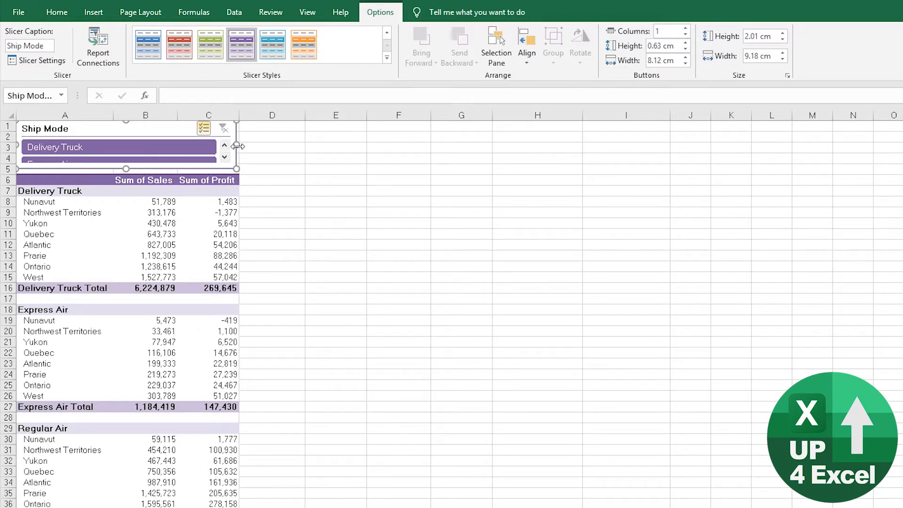
{"action": "mouse_move", "coordinate": [236, 145]}
{"action": "left_mouse_down"}
{"action": "mouse_move", "coordinate": [344, 147]}
{"action": "mouse_move", "coordinate": [239, 148]}
{"action": "left_mouse_up"}
{"action": "left_click_drag", "start_coordinate": [127, 168], "coordinate": [127, 175]}
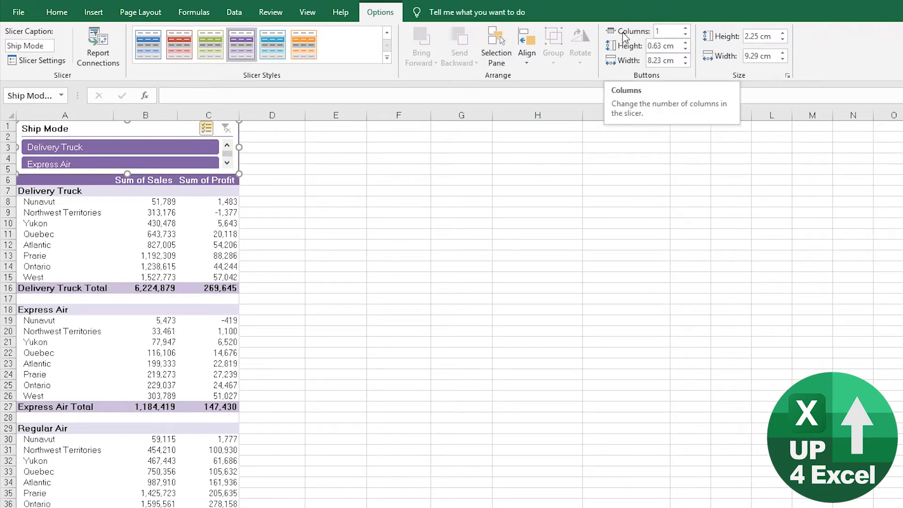
Lay out the slicer buttons in 3 columns and reduce the slicer's height to about 1.8 cm
{"action": "left_click", "coordinate": [686, 28]}
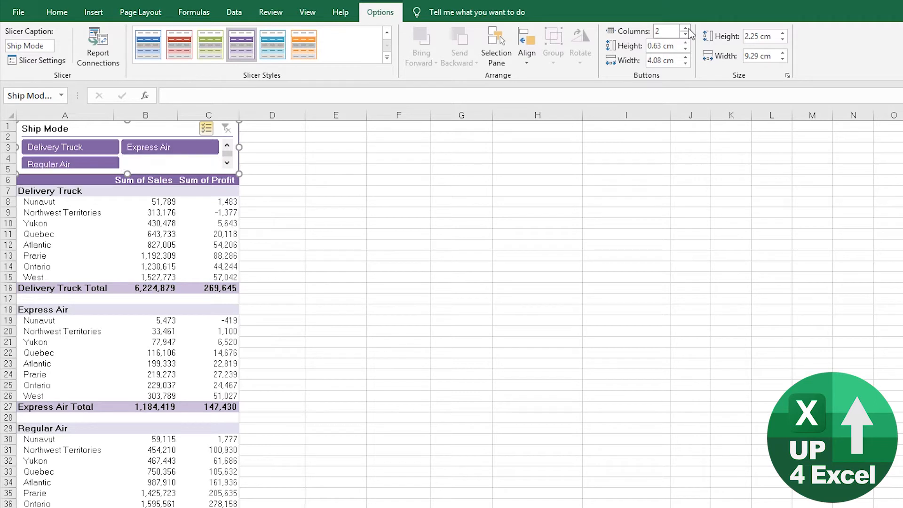
{"action": "left_click", "coordinate": [687, 27]}
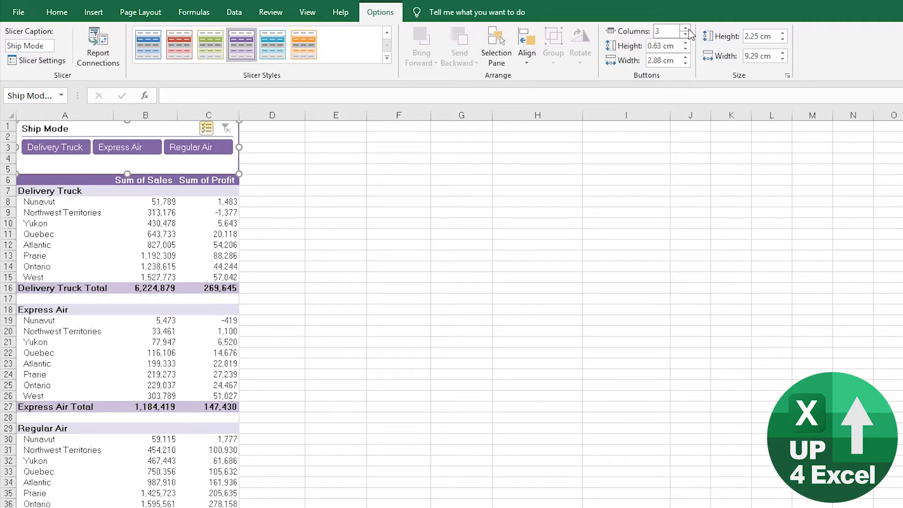
{"action": "left_click_drag", "start_coordinate": [127, 175], "coordinate": [127, 163]}
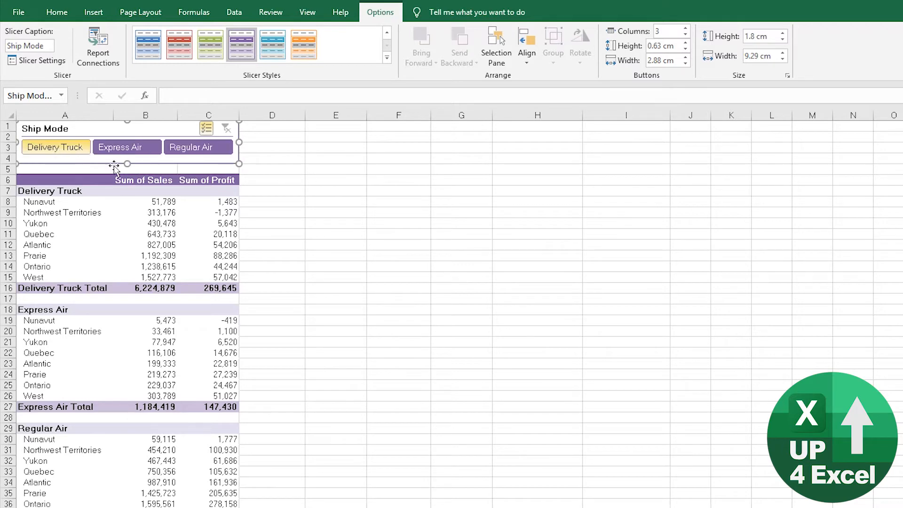
{"action": "left_click", "coordinate": [278, 169]}
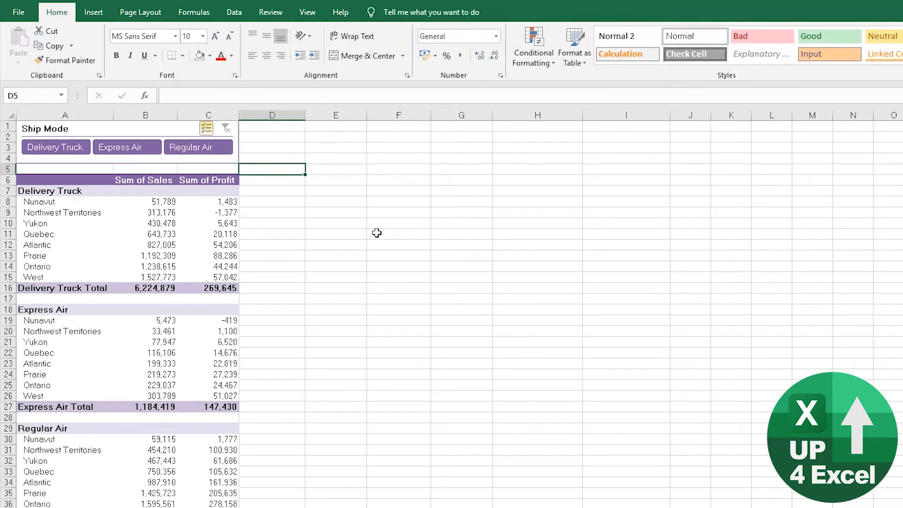
Test the repositioned slicer by toggling combinations of Delivery Truck, Express Air and Regular Air, ending on Express Air only
{"action": "left_click", "coordinate": [71, 149]}
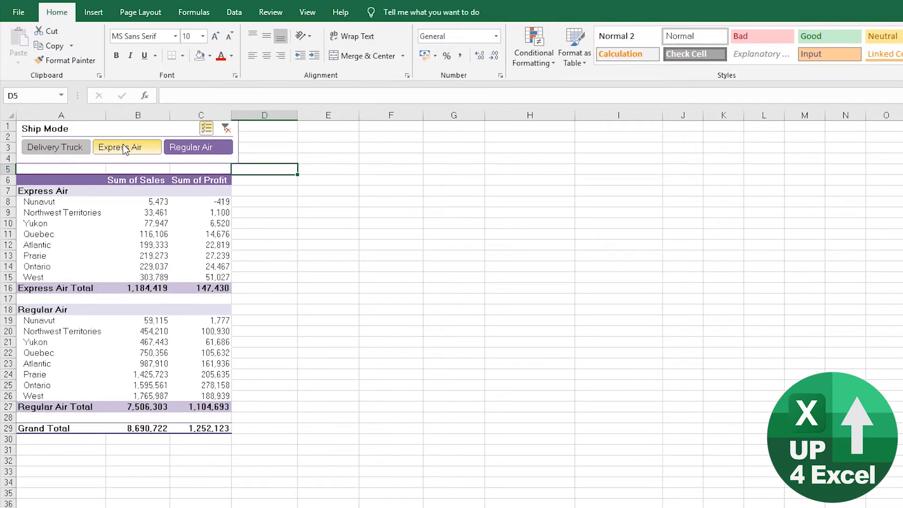
{"action": "left_click", "coordinate": [147, 147]}
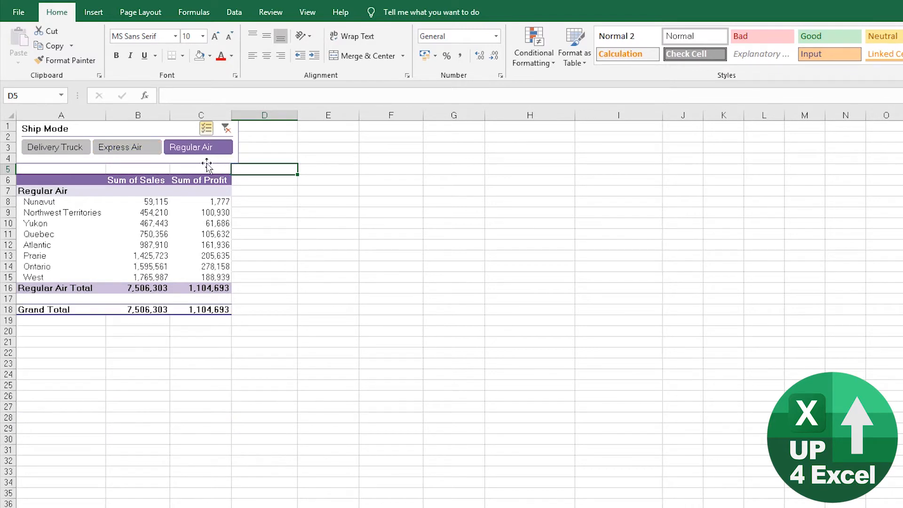
{"action": "left_click", "coordinate": [126, 149]}
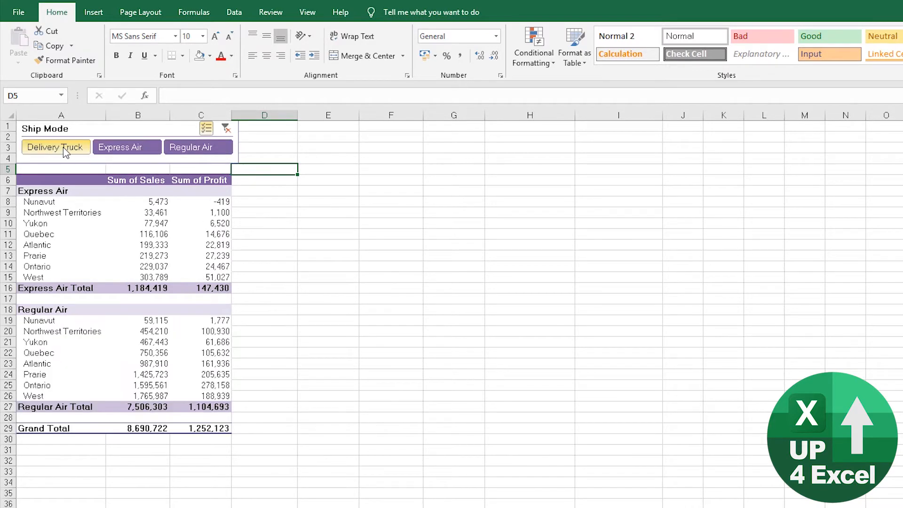
{"action": "left_click", "coordinate": [64, 149]}
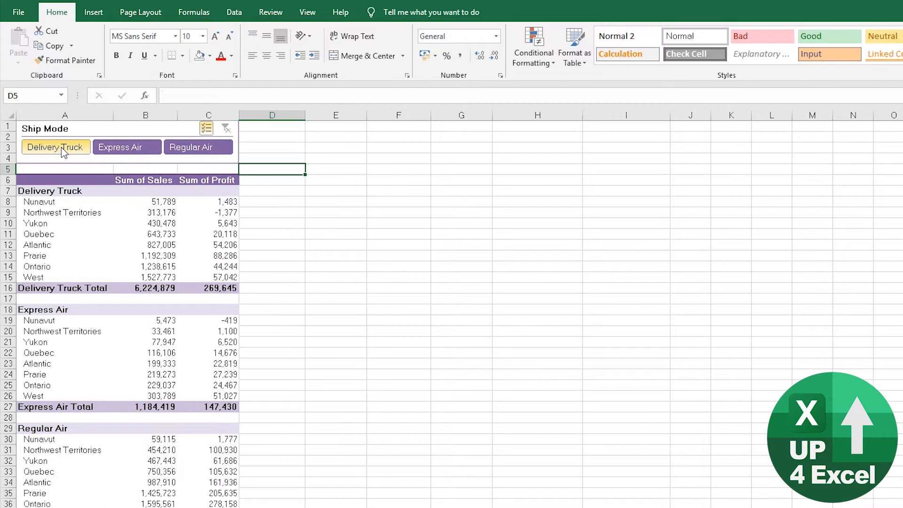
{"action": "left_click", "coordinate": [113, 149]}
{"action": "left_click", "coordinate": [188, 149]}
{"action": "left_click", "coordinate": [126, 150]}
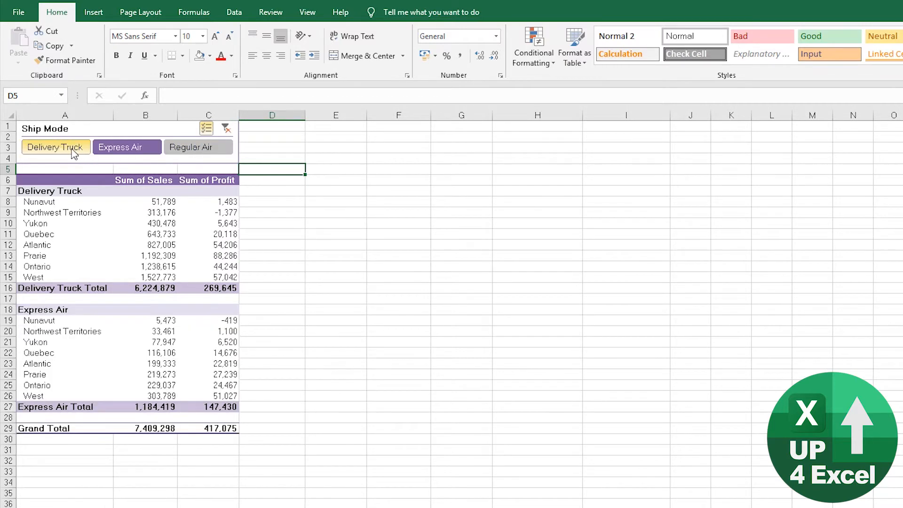
{"action": "left_click", "coordinate": [73, 149]}
Remove Ship Mode from the pivot table's row fields and test filtering by toggling Express Air, Regular Air and Delivery Truck in the slicer
{"action": "left_click", "coordinate": [96, 226]}
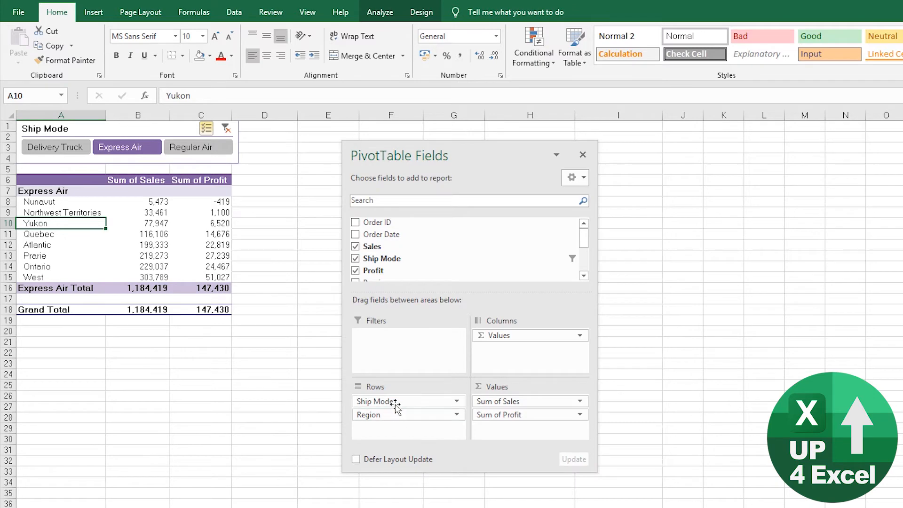
{"action": "left_click_drag", "start_coordinate": [394, 403], "coordinate": [437, 266]}
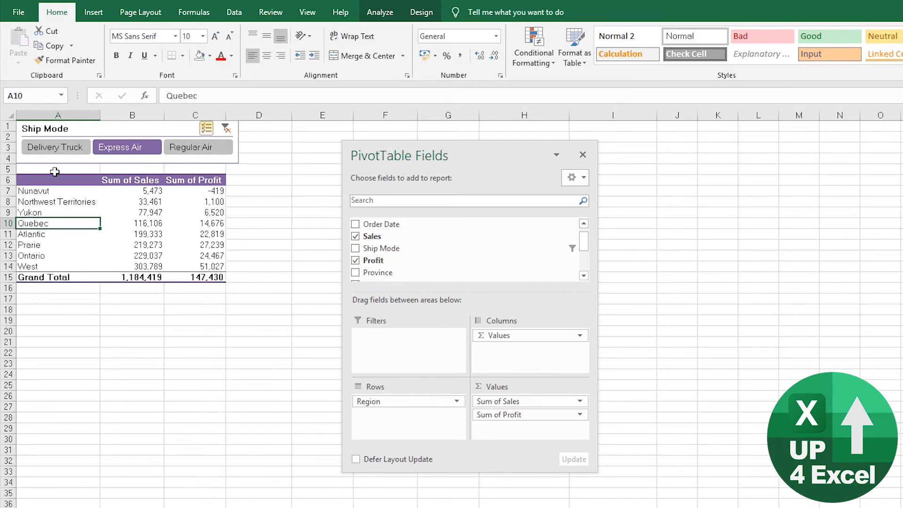
{"action": "left_click", "coordinate": [117, 148]}
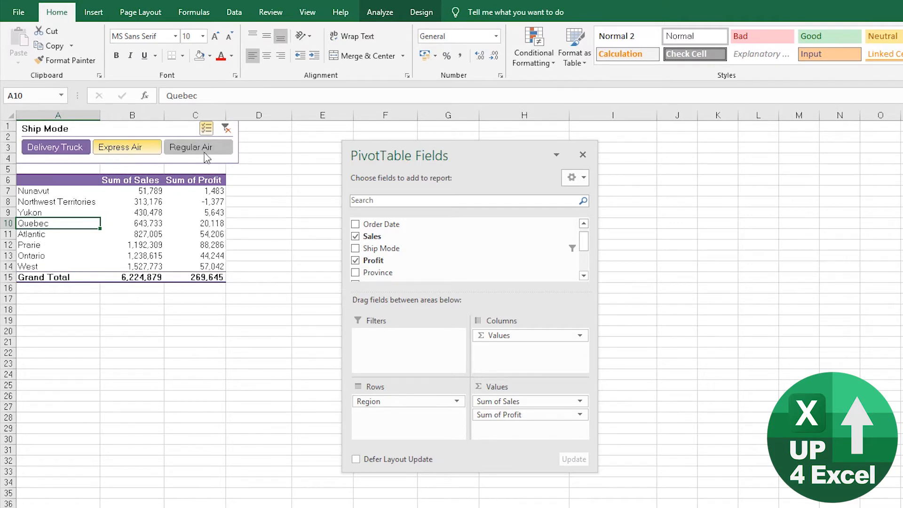
{"action": "left_click", "coordinate": [202, 151]}
{"action": "left_click", "coordinate": [128, 149]}
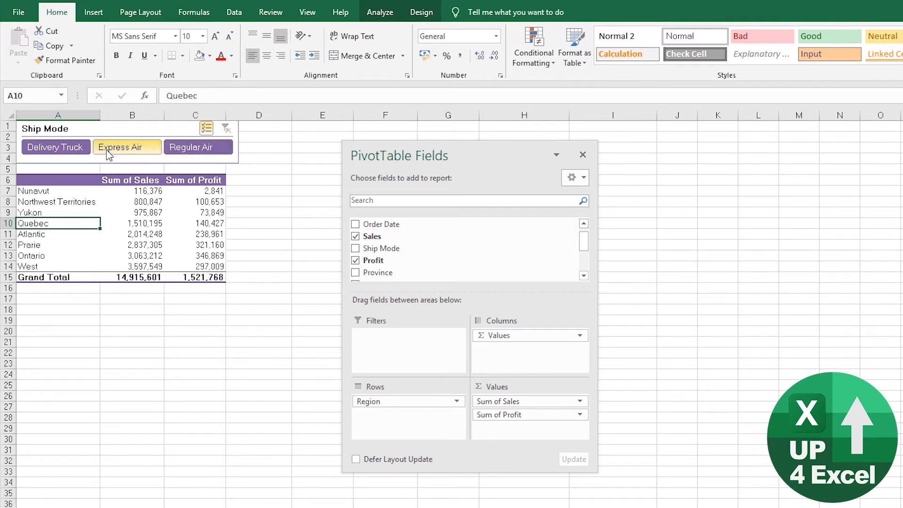
{"action": "left_click", "coordinate": [39, 149]}
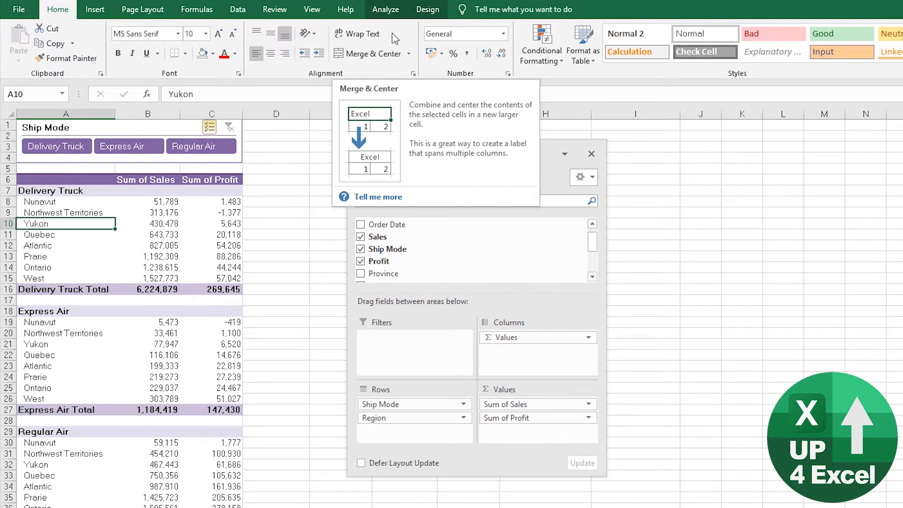
Insert an Order Date timeline for the pivot table and place it beside the Ship Mode slicer, starting near column D
{"action": "left_click", "coordinate": [393, 9]}
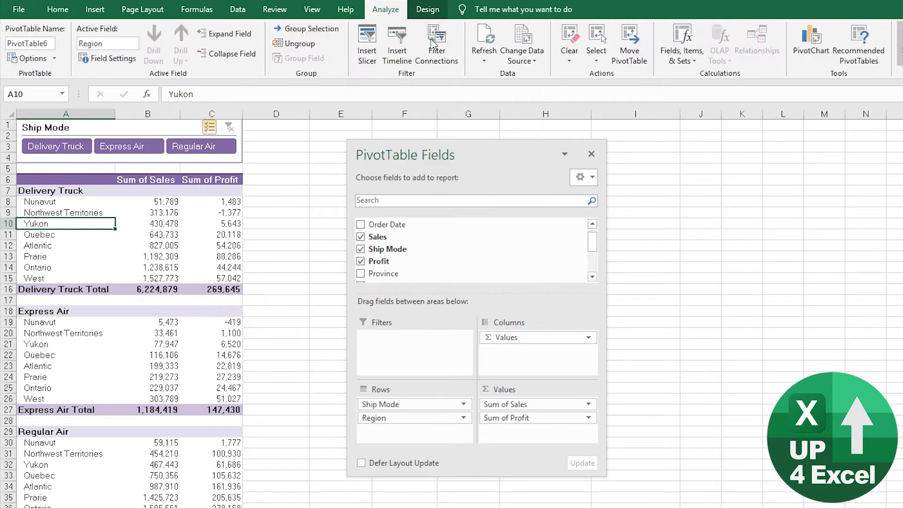
{"action": "left_click", "coordinate": [399, 38]}
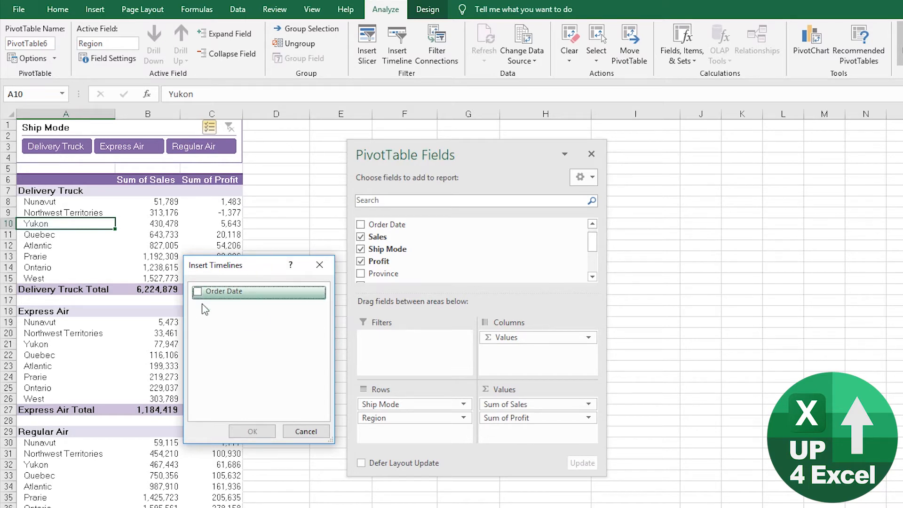
{"action": "left_click", "coordinate": [198, 291]}
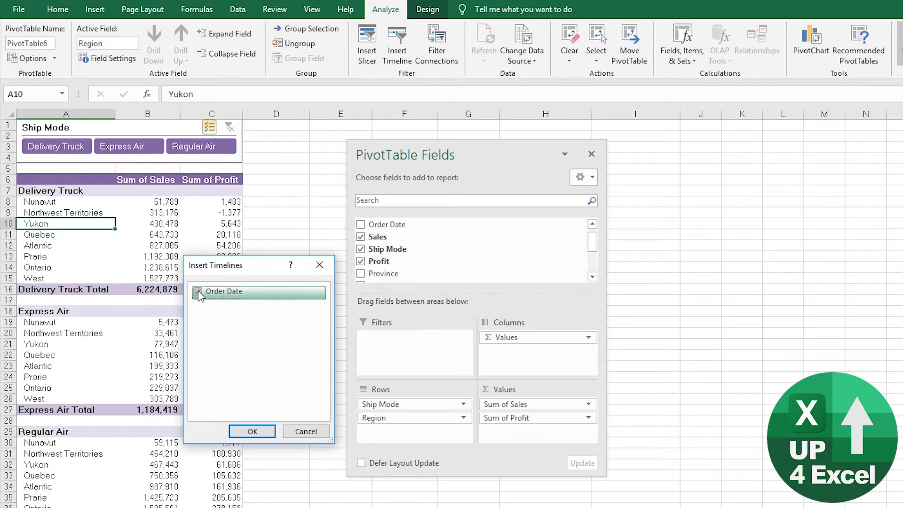
{"action": "left_click", "coordinate": [252, 431]}
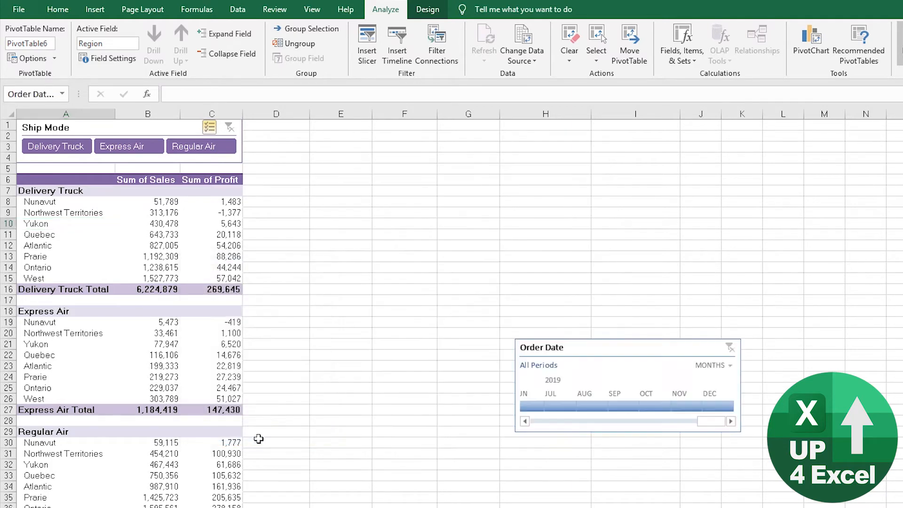
{"action": "left_click_drag", "start_coordinate": [591, 349], "coordinate": [340, 129]}
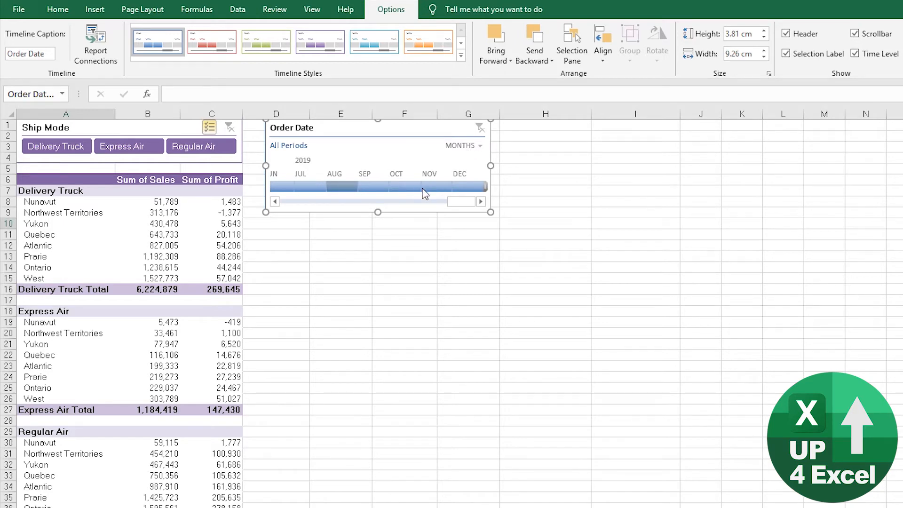
Change the Order Date timeline's time level to Years
{"action": "left_click_drag", "start_coordinate": [464, 201], "coordinate": [488, 209]}
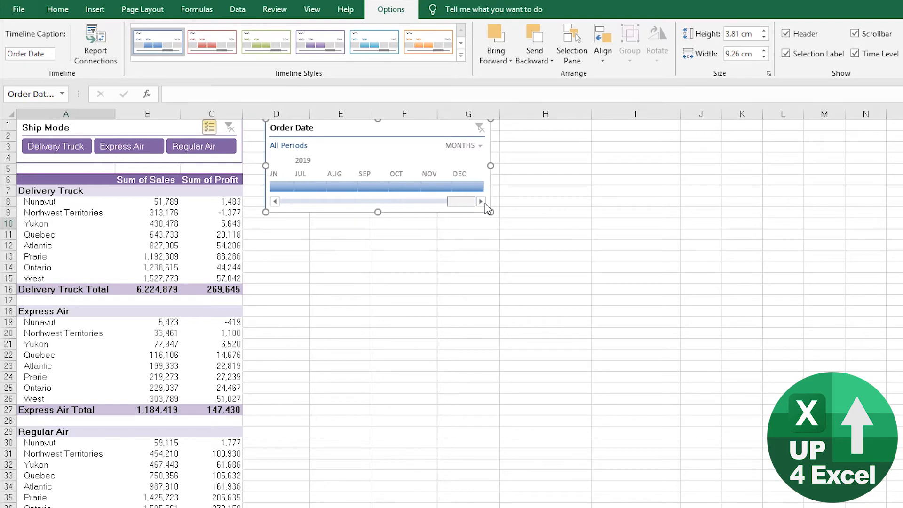
{"action": "left_click", "coordinate": [472, 147]}
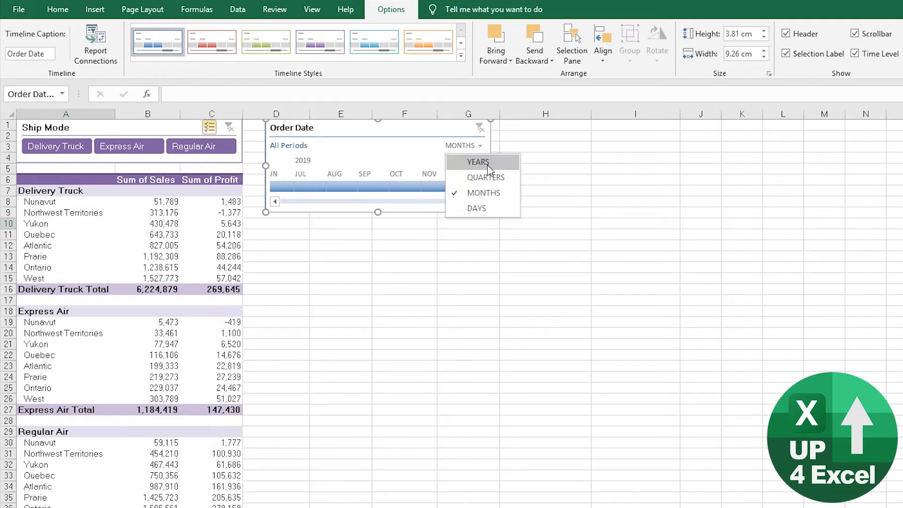
{"action": "left_click", "coordinate": [487, 165]}
Filter the pivot table with the timeline to 2019, 2018 and 2017 in turn, and extend the selection to 2016 - 2017
{"action": "left_click", "coordinate": [371, 187]}
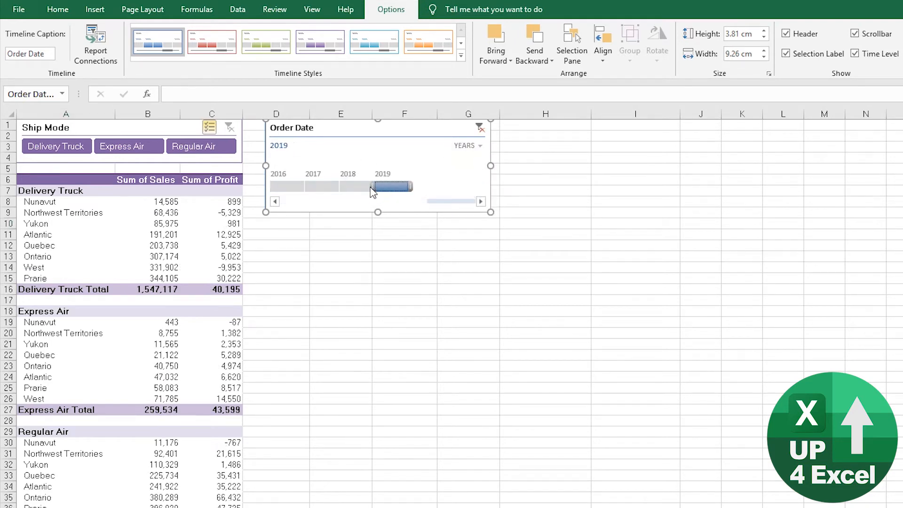
{"action": "left_click", "coordinate": [358, 188]}
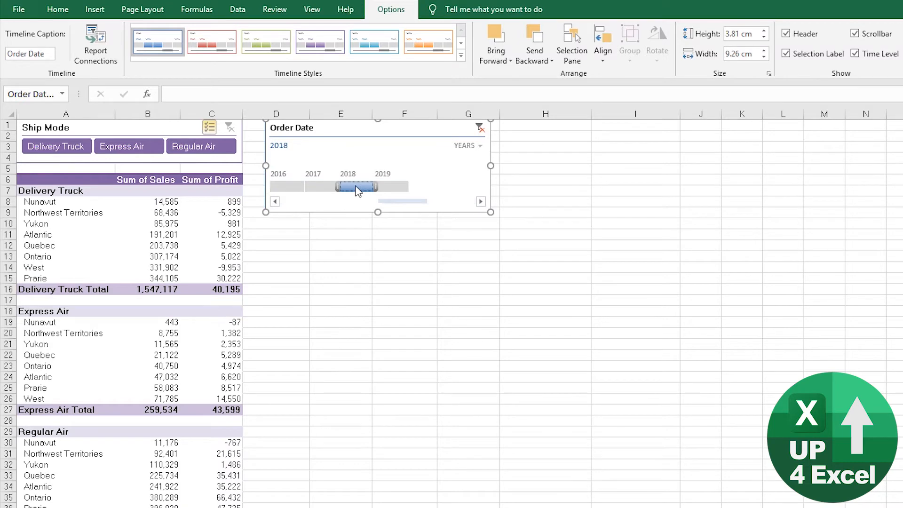
{"action": "left_click", "coordinate": [320, 188]}
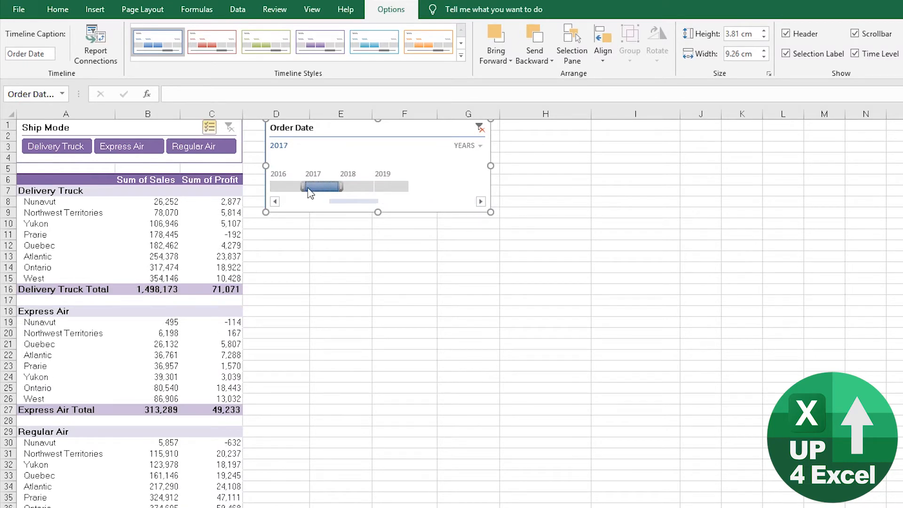
{"action": "left_click_drag", "start_coordinate": [303, 186], "coordinate": [275, 187]}
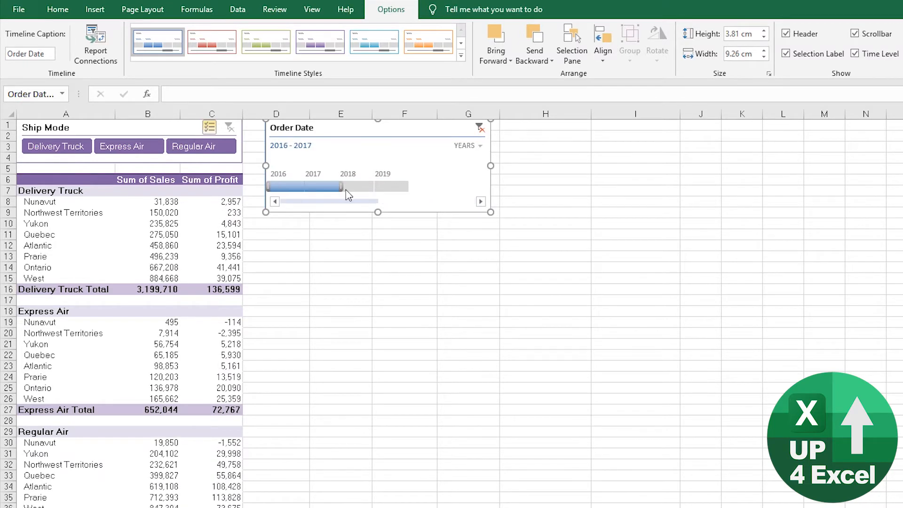
Extend the Order Date timeline's selection to 2016 - 2018 and switch its time level to Quarters
{"action": "left_click_drag", "start_coordinate": [342, 187], "coordinate": [376, 188]}
{"action": "left_click", "coordinate": [464, 146]}
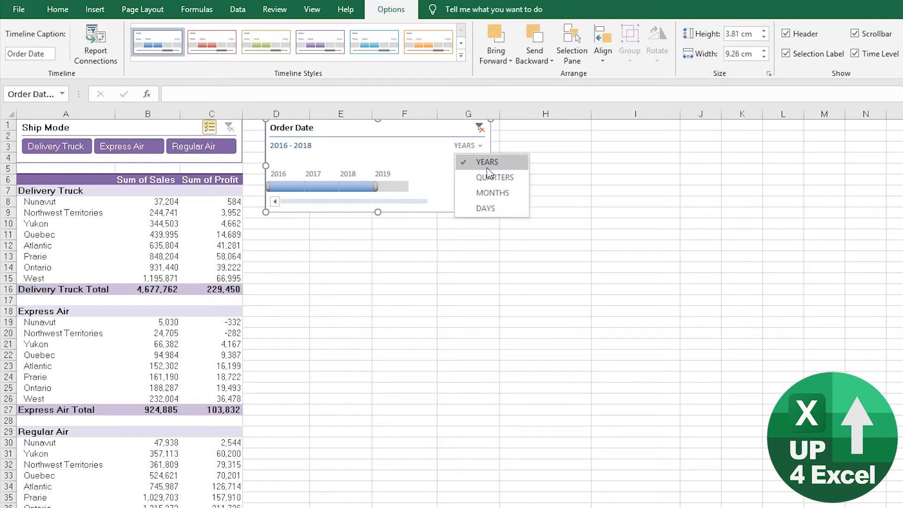
{"action": "left_click", "coordinate": [541, 175]}
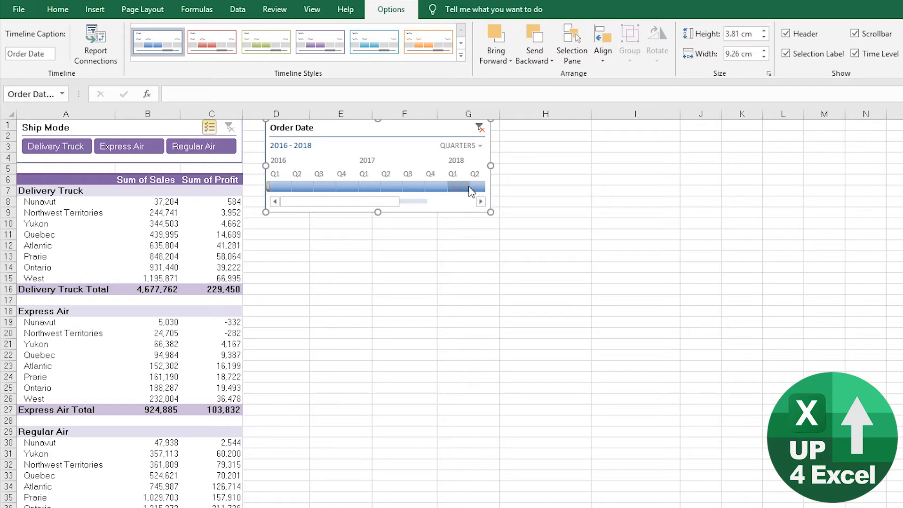
{"action": "left_click_drag", "start_coordinate": [391, 203], "coordinate": [458, 205]}
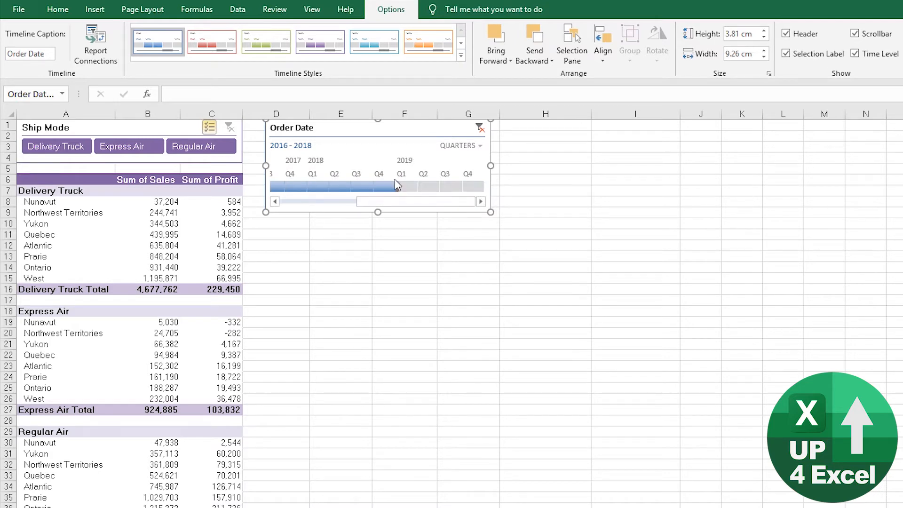
Filter the timeline by quarter: extend into 2019, select each 2019 quarter from Q4 back to Q1, and select Q3 2018 - Q1 2019
{"action": "left_click_drag", "start_coordinate": [398, 186], "coordinate": [420, 187]}
{"action": "left_click", "coordinate": [470, 187]}
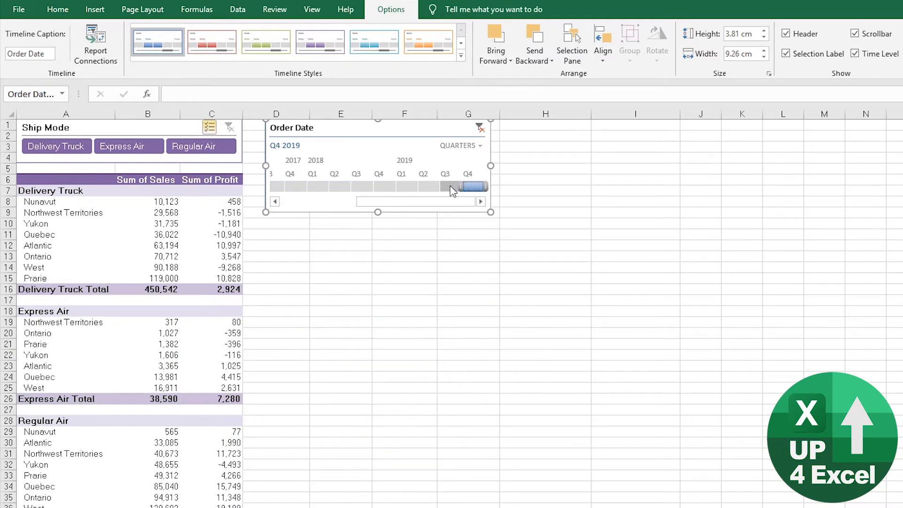
{"action": "left_click", "coordinate": [450, 187]}
{"action": "left_click", "coordinate": [427, 187]}
{"action": "left_click", "coordinate": [400, 185]}
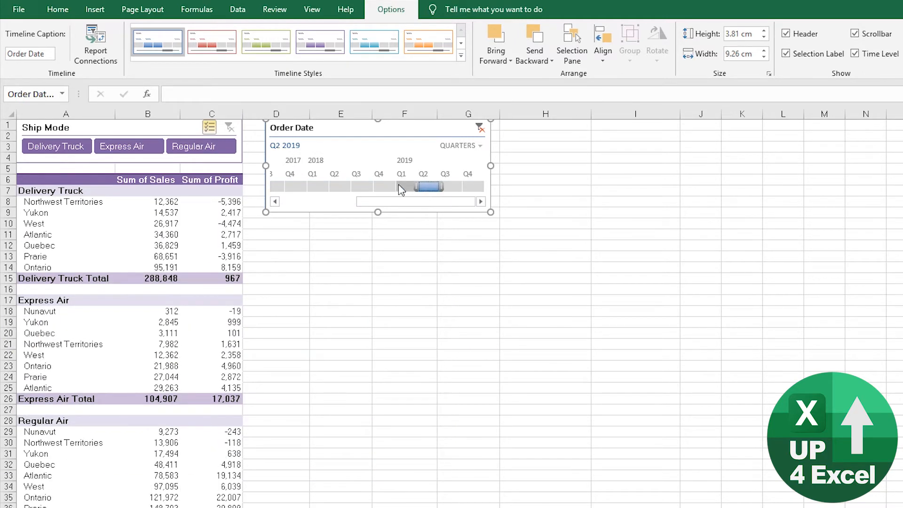
{"action": "left_click_drag", "start_coordinate": [393, 184], "coordinate": [359, 185]}
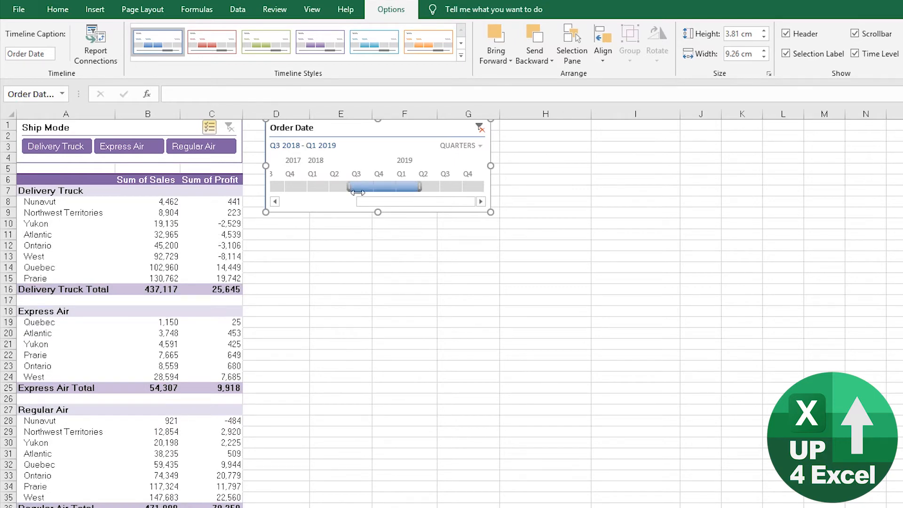
Switch the timeline's time level to Months and back to Years, and extend the selection to 2018 - 2019
{"action": "left_click", "coordinate": [472, 146]}
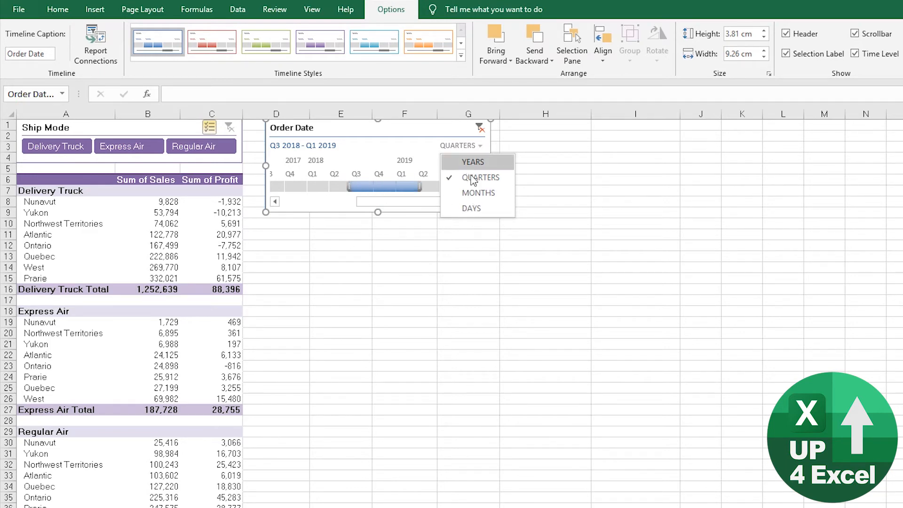
{"action": "left_click", "coordinate": [476, 193]}
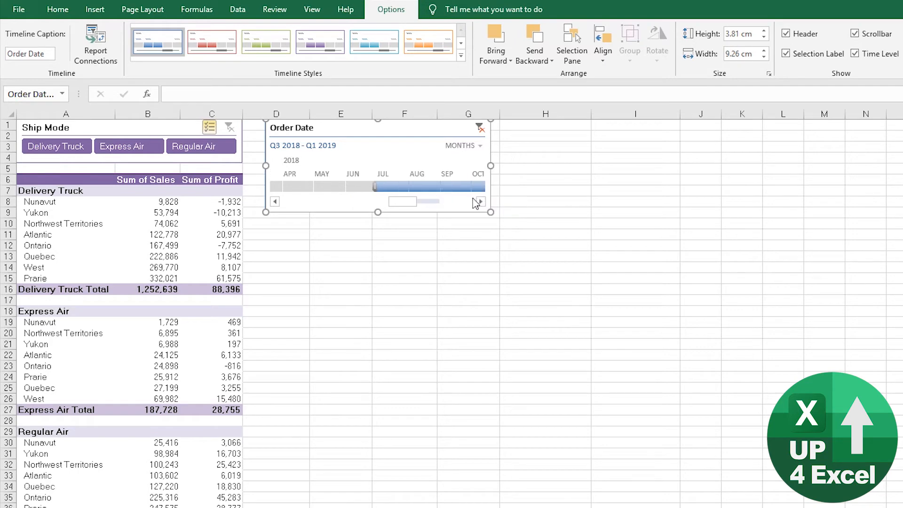
{"action": "left_click", "coordinate": [461, 147]}
{"action": "left_click", "coordinate": [475, 161]}
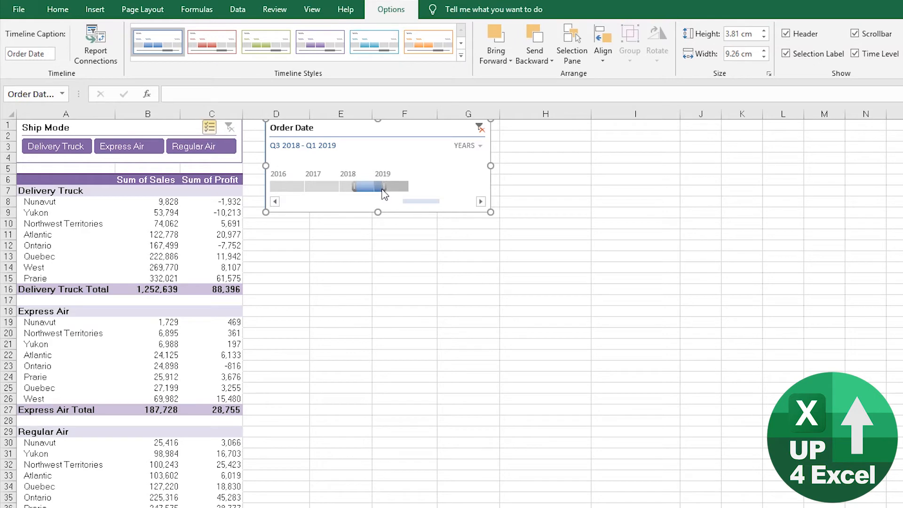
{"action": "left_click_drag", "start_coordinate": [385, 187], "coordinate": [412, 187]}
Use the timeline's Quarters level to extend the selection to Q3 2017 - Q4 2019, and return to Years
{"action": "left_click", "coordinate": [476, 146]}
{"action": "left_click", "coordinate": [507, 177]}
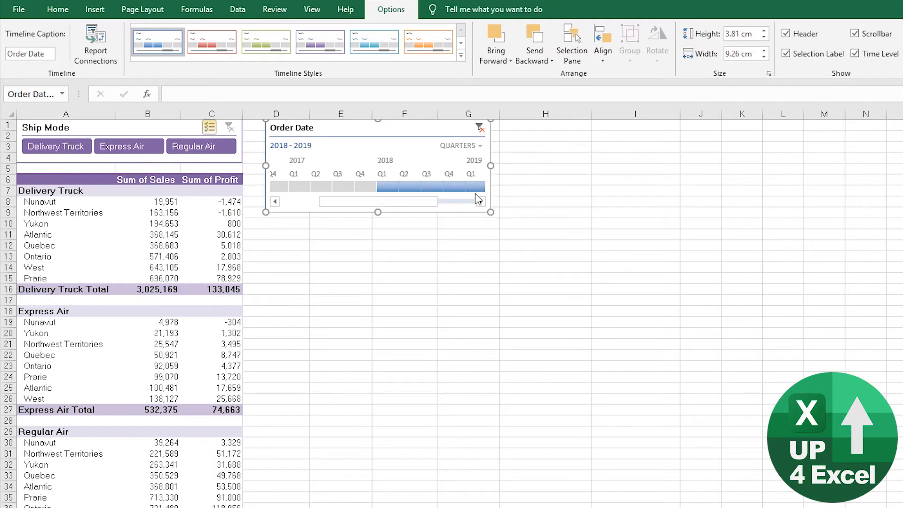
{"action": "left_click_drag", "start_coordinate": [375, 187], "coordinate": [329, 187]}
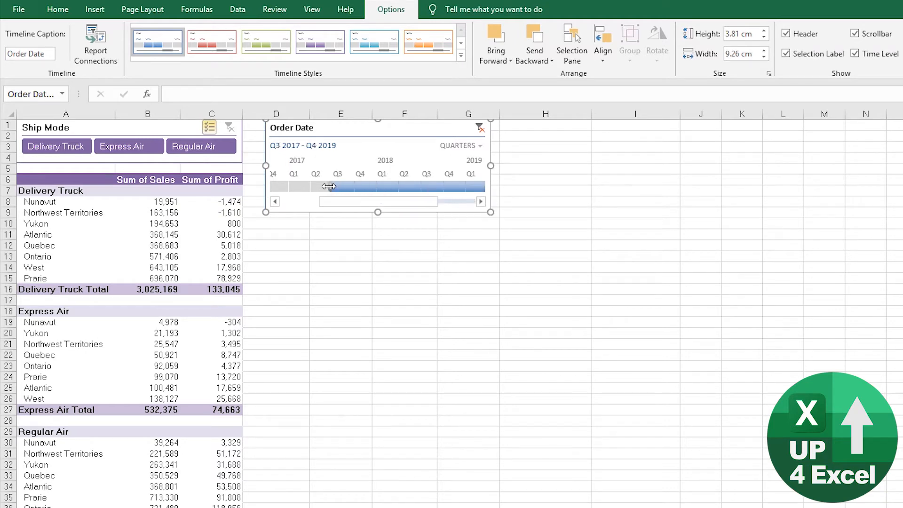
{"action": "left_click", "coordinate": [462, 146]}
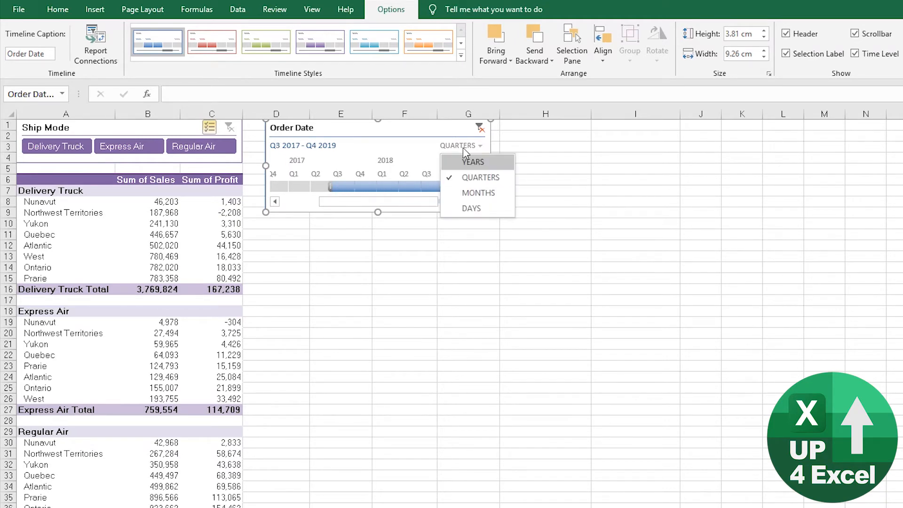
{"action": "left_click", "coordinate": [484, 163]}
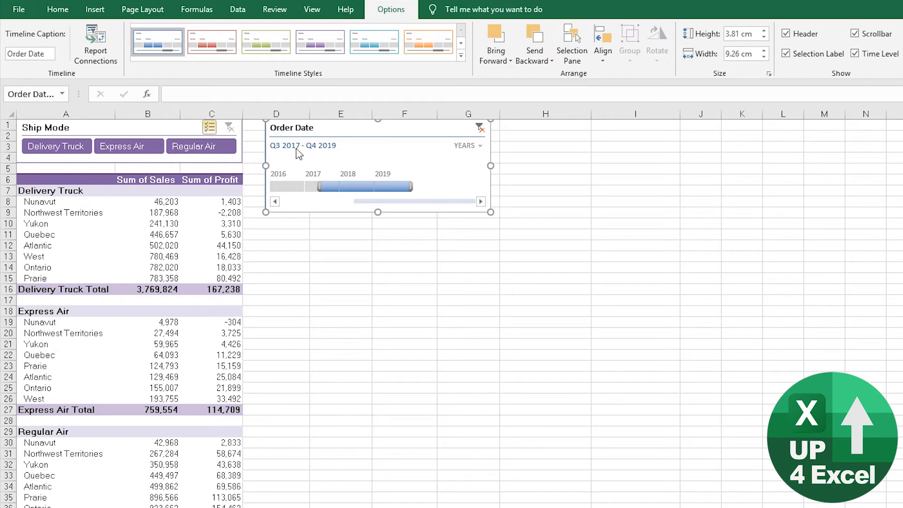
Clear the Order Date timeline's filter and apply the purple timeline style
{"action": "left_click", "coordinate": [479, 130]}
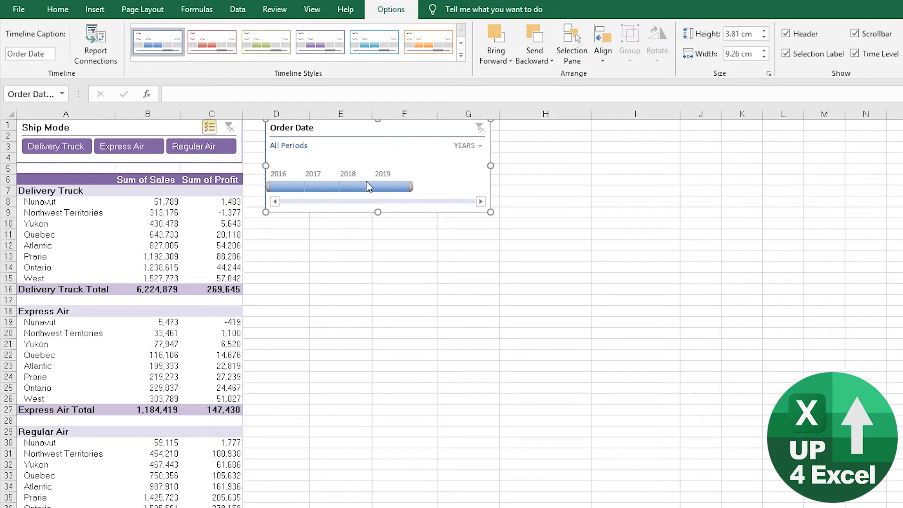
{"action": "left_click", "coordinate": [319, 51]}
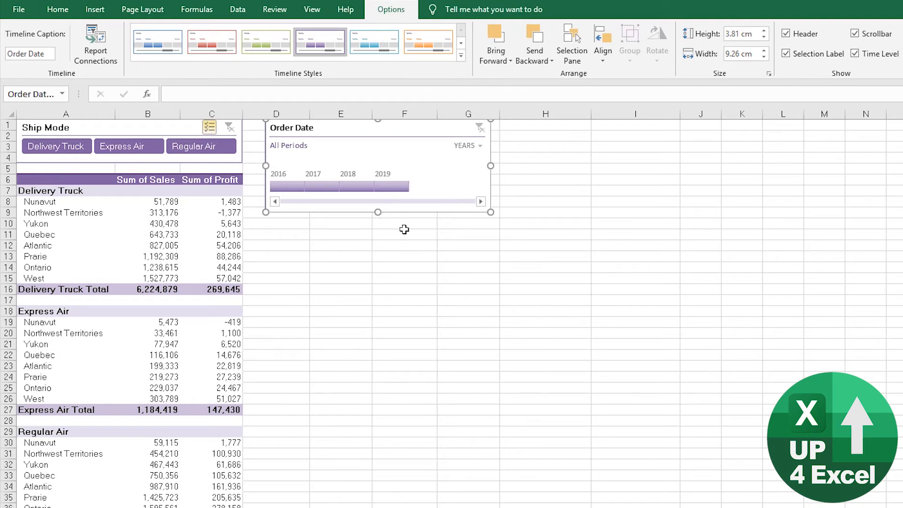
Turn off Snap to Grid and resize the timeline freely to about 9.31 cm wide
{"action": "left_click", "coordinate": [603, 61]}
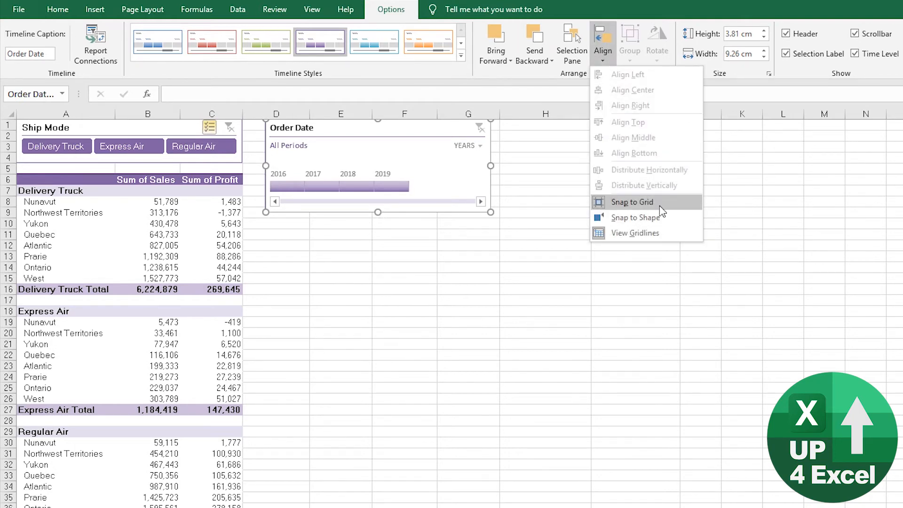
{"action": "left_click", "coordinate": [659, 205]}
{"action": "left_click_drag", "start_coordinate": [500, 167], "coordinate": [492, 166]}
Turn on Snap to Grid and widen the timeline to the outer edge of column G, about 9.63 cm wide
{"action": "left_click", "coordinate": [602, 46]}
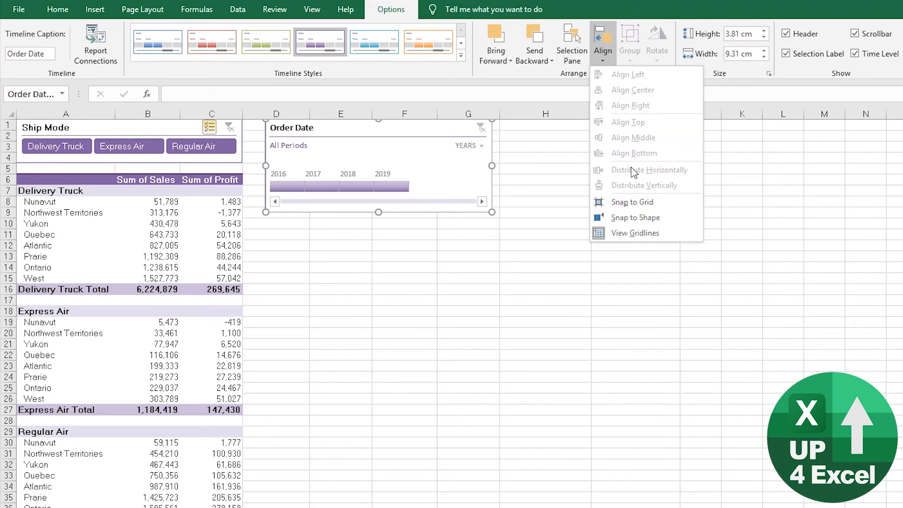
{"action": "left_click", "coordinate": [648, 206]}
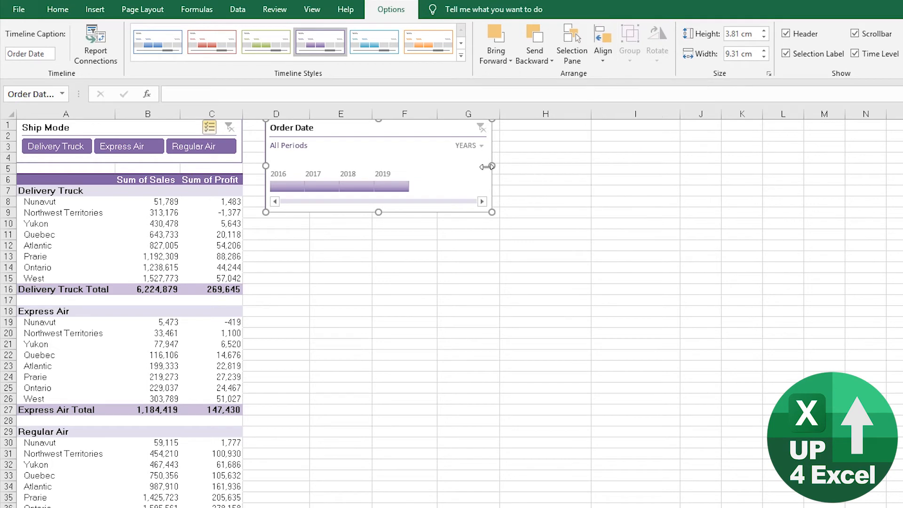
{"action": "mouse_move", "coordinate": [494, 167]}
{"action": "left_mouse_down"}
{"action": "mouse_move", "coordinate": [510, 167]}
{"action": "mouse_move", "coordinate": [506, 180]}
{"action": "left_mouse_up"}
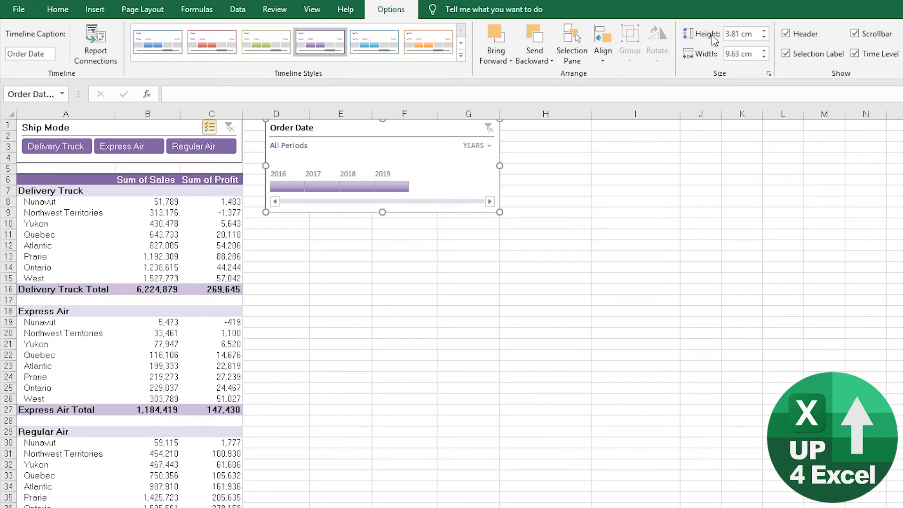
Toggle the timeline's header off and back on, and hide its selection label and scrollbar
{"action": "left_click", "coordinate": [790, 36]}
{"action": "left_click", "coordinate": [792, 41]}
{"action": "left_click", "coordinate": [786, 54]}
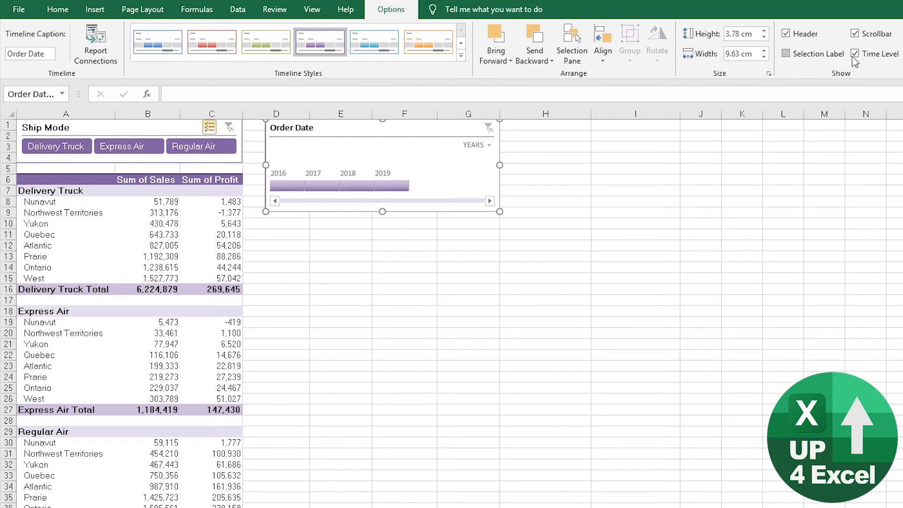
{"action": "left_click", "coordinate": [855, 34]}
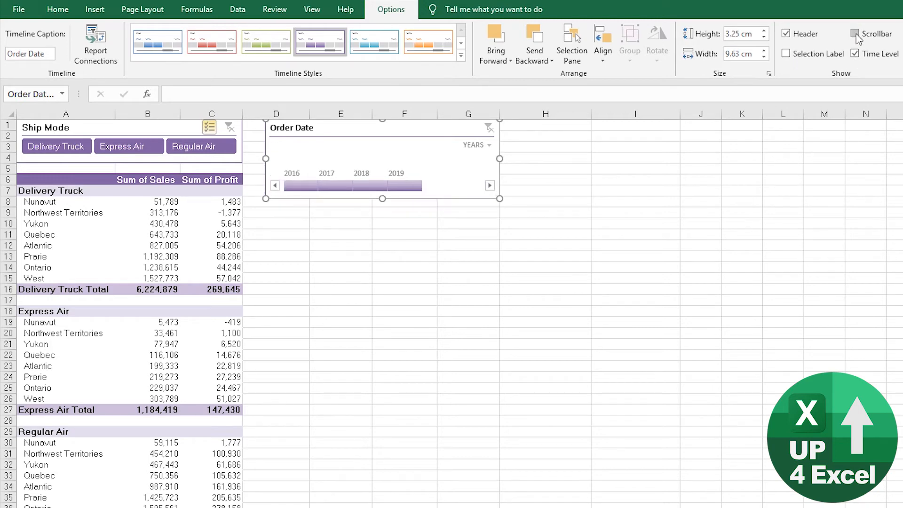
Try hiding and showing the timeline's time level, keep it set to Years, and leave the time level control hidden
{"action": "left_click", "coordinate": [856, 54]}
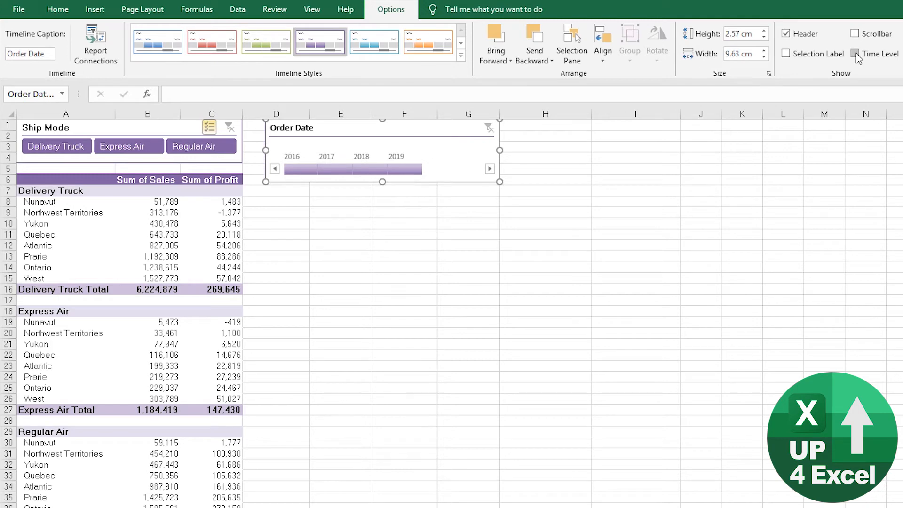
{"action": "left_click", "coordinate": [856, 55]}
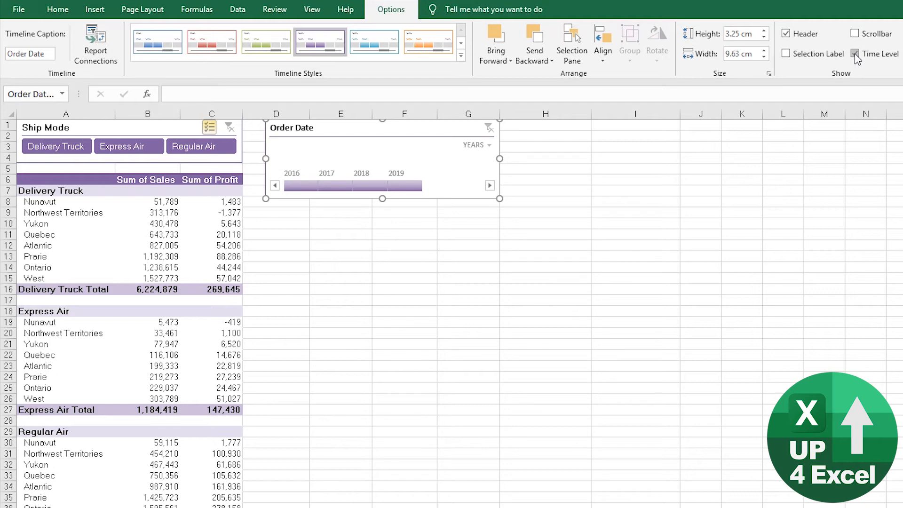
{"action": "left_click", "coordinate": [476, 145]}
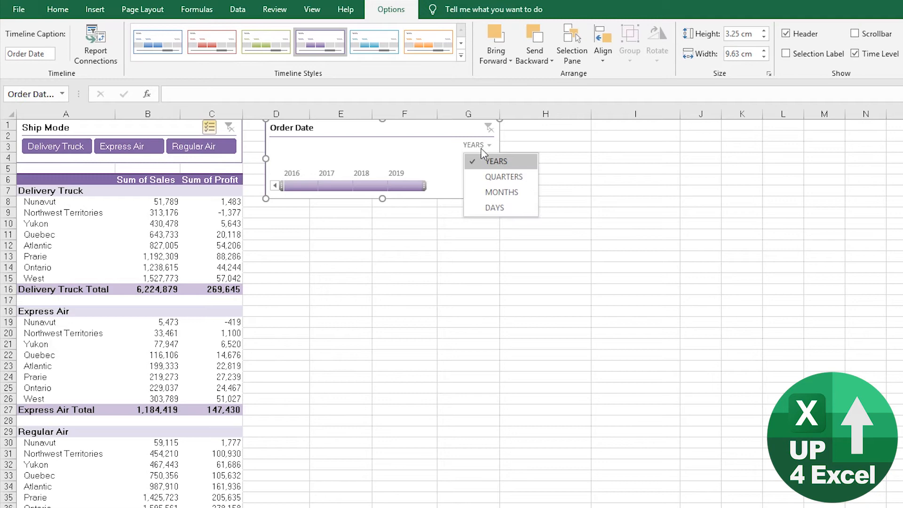
{"action": "left_click", "coordinate": [504, 166]}
{"action": "left_click", "coordinate": [855, 53]}
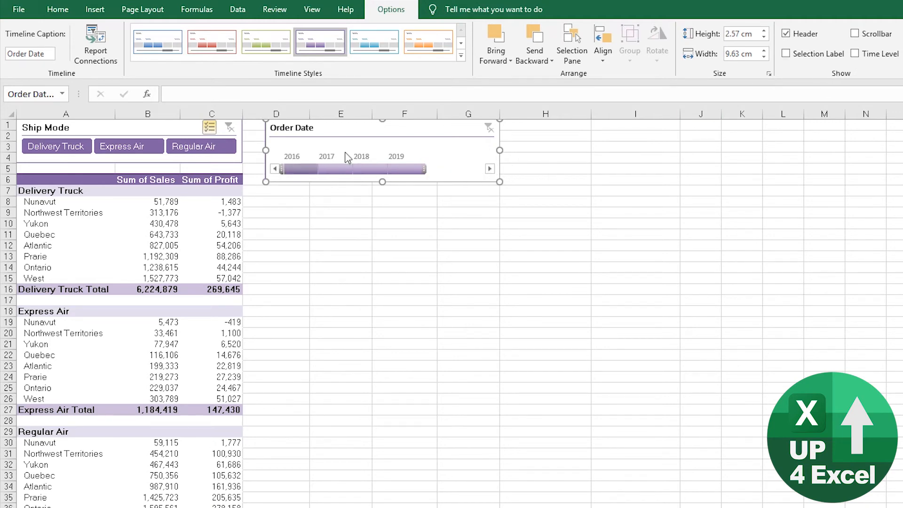
Test the compact timeline by filtering the pivot table to 2016, 2017, 2018 and 2019 in turn
{"action": "left_click", "coordinate": [311, 170]}
{"action": "left_click", "coordinate": [336, 171]}
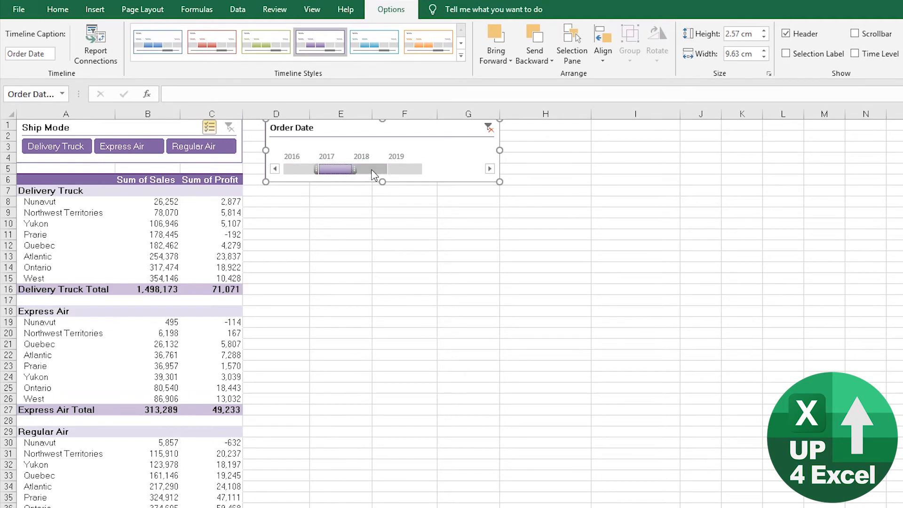
{"action": "left_click", "coordinate": [370, 171]}
{"action": "left_click", "coordinate": [405, 173]}
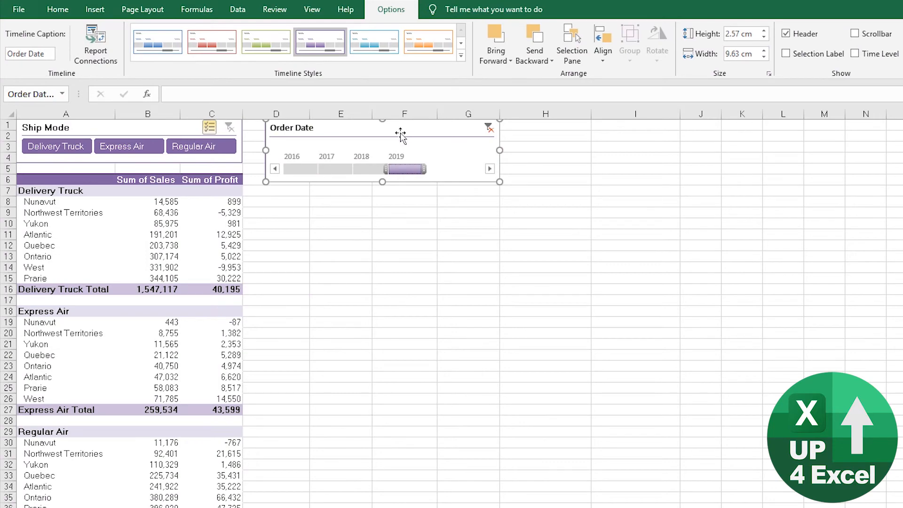
Move the Ship Mode slicer off the pivot table's columns and place the Order Date timeline above the pivot table in columns A to C
{"action": "left_click_drag", "start_coordinate": [119, 127], "coordinate": [376, 237]}
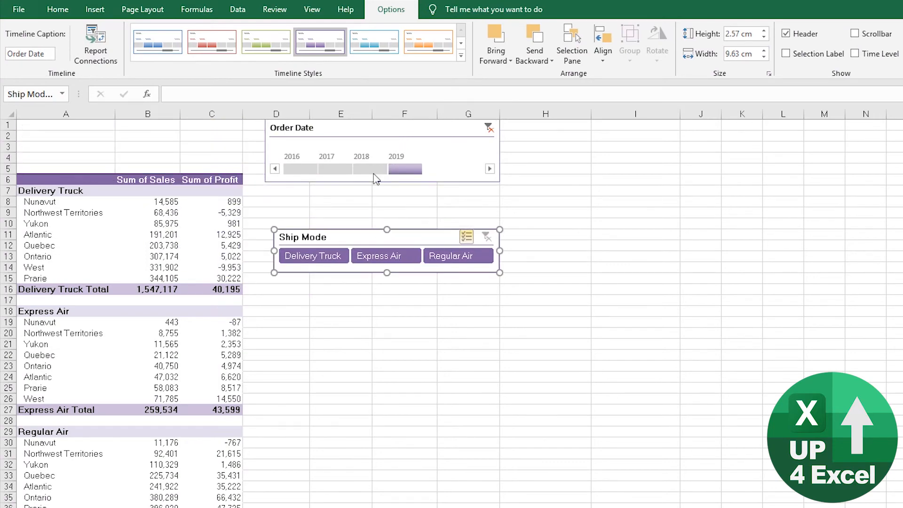
{"action": "left_click_drag", "start_coordinate": [378, 131], "coordinate": [181, 122]}
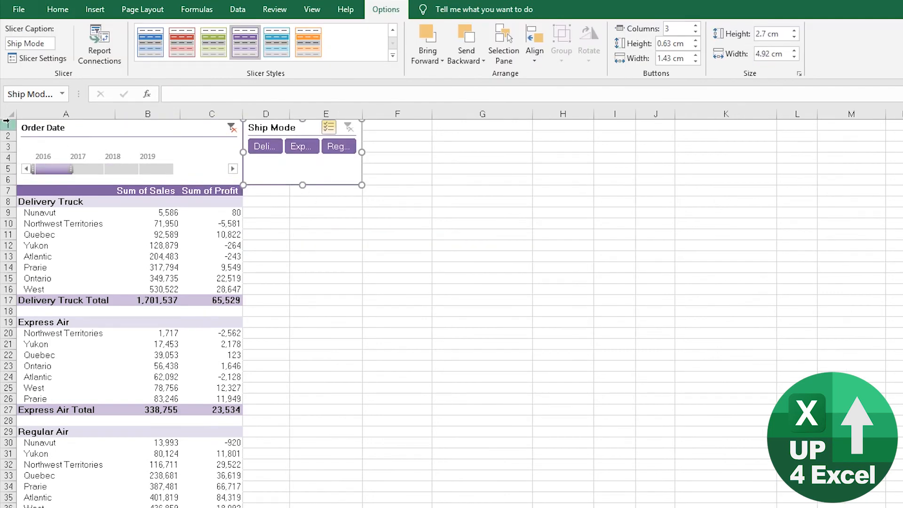
Insert three rows at the top of the sheet and fit the Ship Mode slicer over A1:C3
{"action": "left_click_drag", "start_coordinate": [6, 121], "coordinate": [7, 146]}
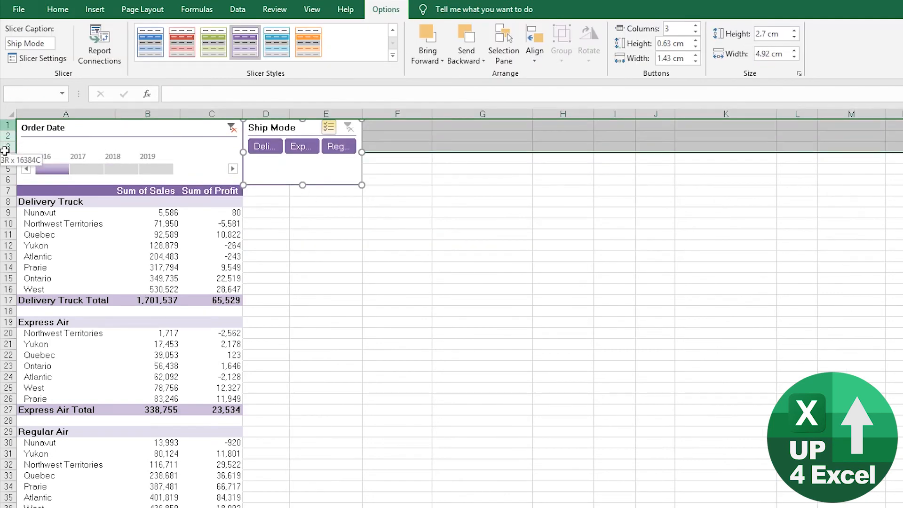
{"action": "right_click", "coordinate": [7, 147]}
{"action": "left_click", "coordinate": [38, 241]}
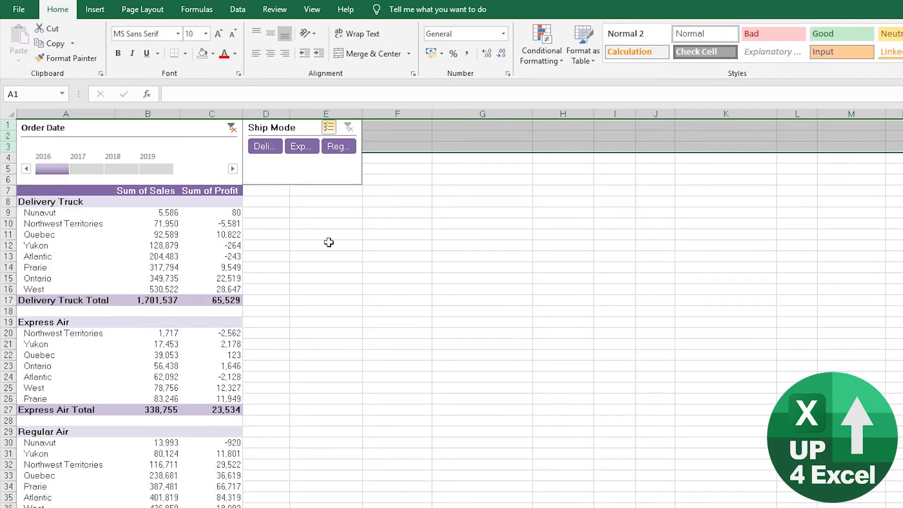
{"action": "left_click_drag", "start_coordinate": [313, 213], "coordinate": [86, 145]}
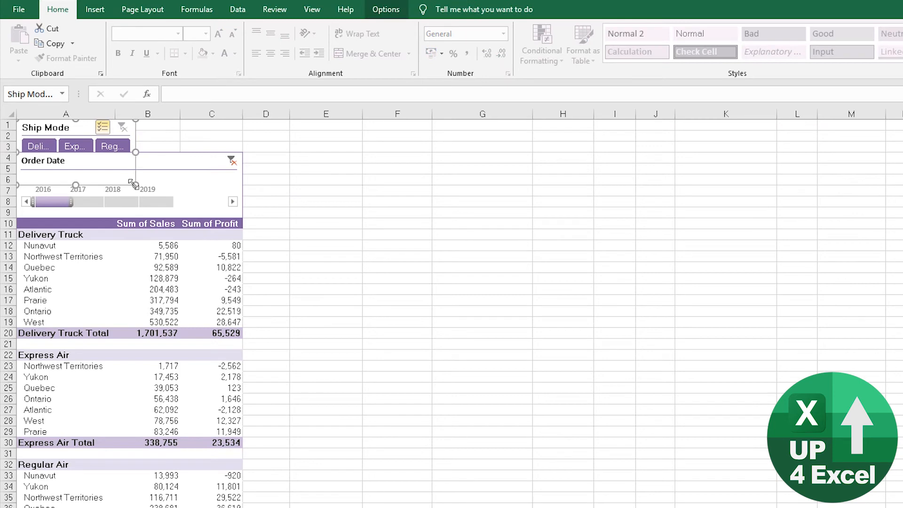
{"action": "left_click_drag", "start_coordinate": [134, 185], "coordinate": [240, 153]}
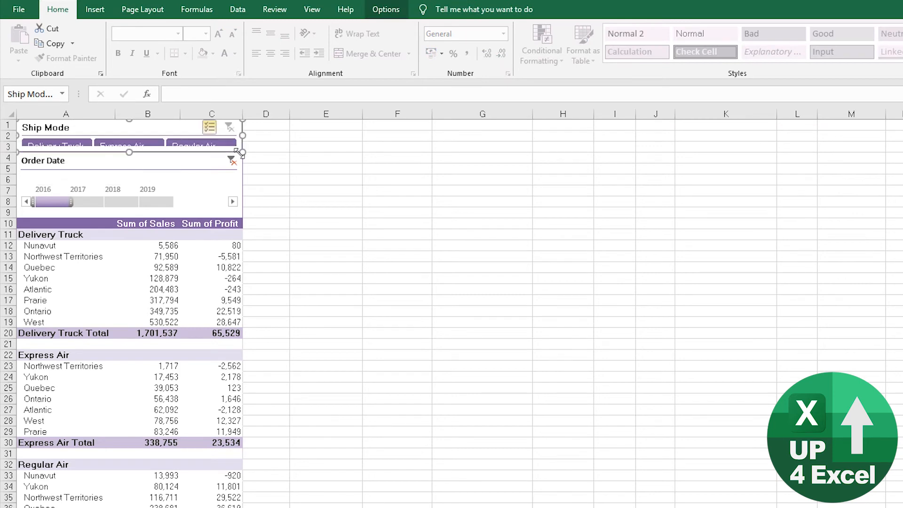
Insert one more row at row 4 to add space between the Ship Mode slicer and the Order Date timeline
{"action": "left_click", "coordinate": [3, 159]}
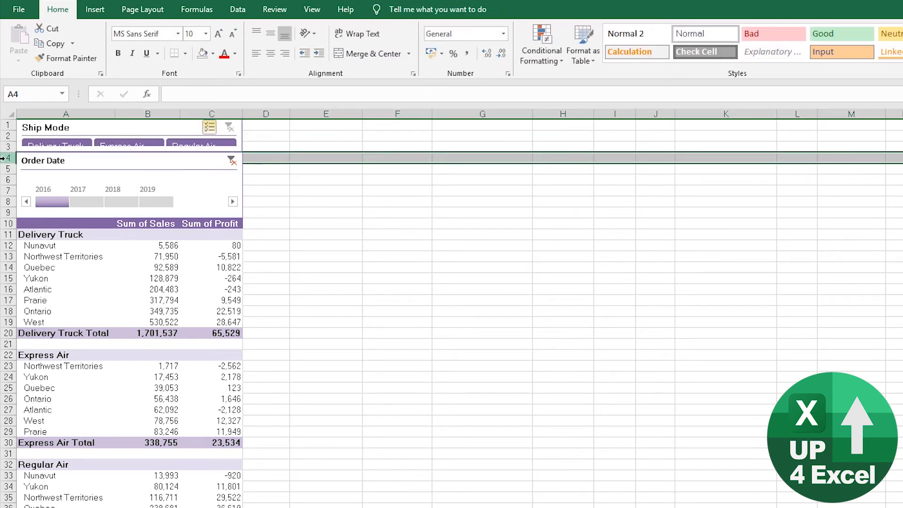
{"action": "right_click", "coordinate": [5, 161]}
{"action": "left_click", "coordinate": [37, 248]}
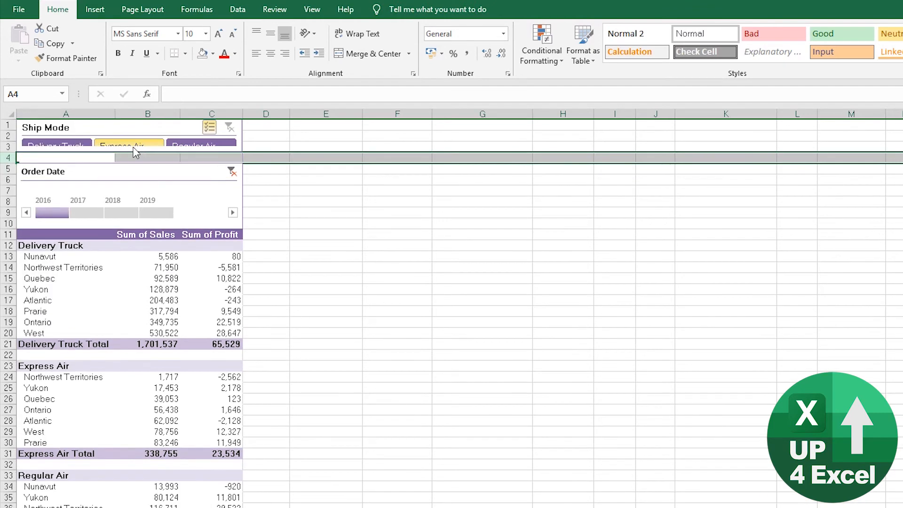
Extend the Ship Mode slicer down over row 4 so its buttons fit above the Order Date timeline
{"action": "left_click", "coordinate": [135, 129]}
{"action": "left_click_drag", "start_coordinate": [130, 152], "coordinate": [127, 164]}
{"action": "left_click", "coordinate": [324, 190]}
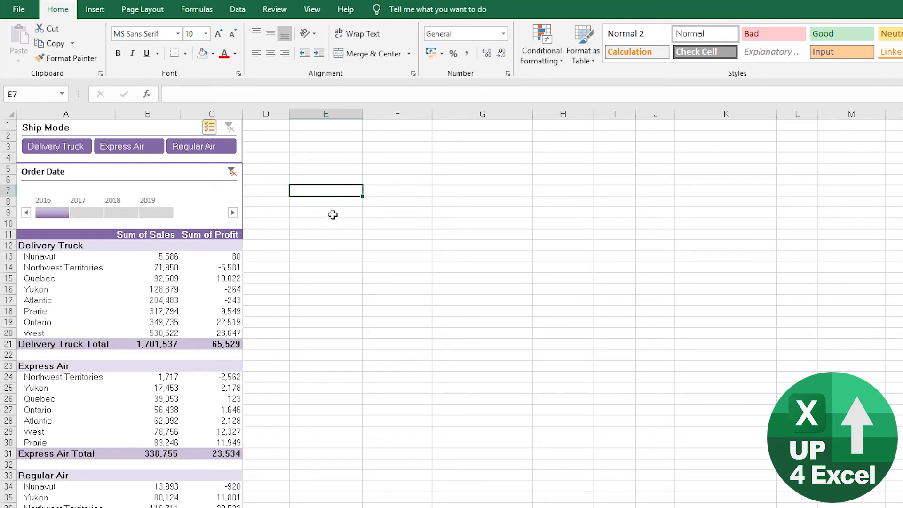
Extend the Order Date timeline range to cover 2016 through 2019 and look over the filtered pivot table
{"action": "left_click", "coordinate": [66, 147]}
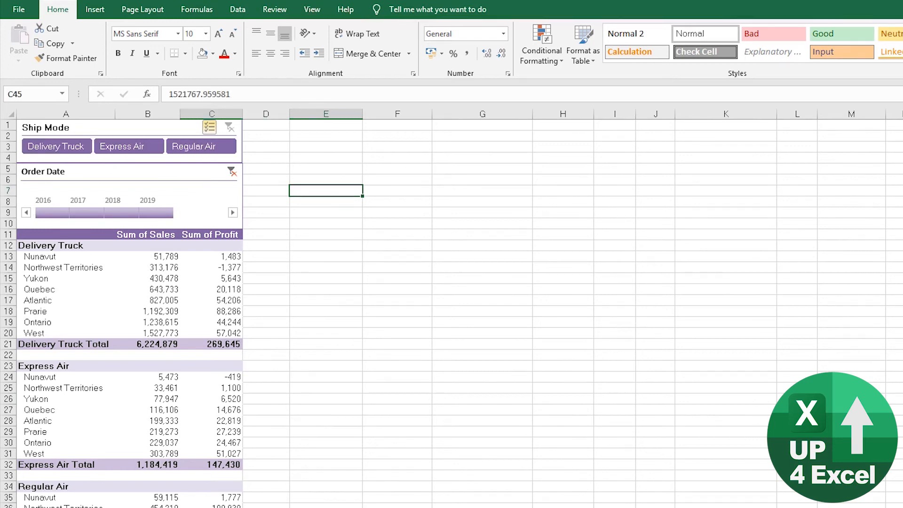
{"action": "left_click", "coordinate": [148, 507]}
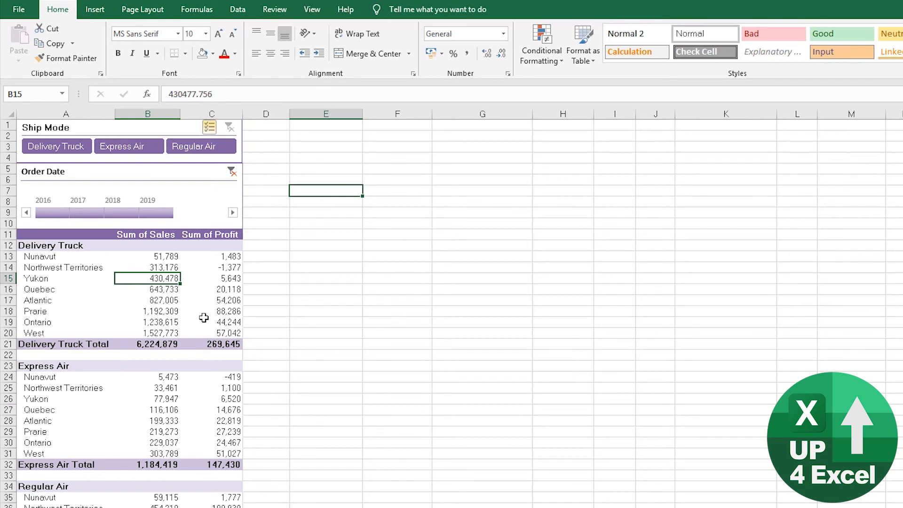
{"action": "mouse_move", "coordinate": [207, 303]}
{"action": "left_click", "coordinate": [201, 176]}
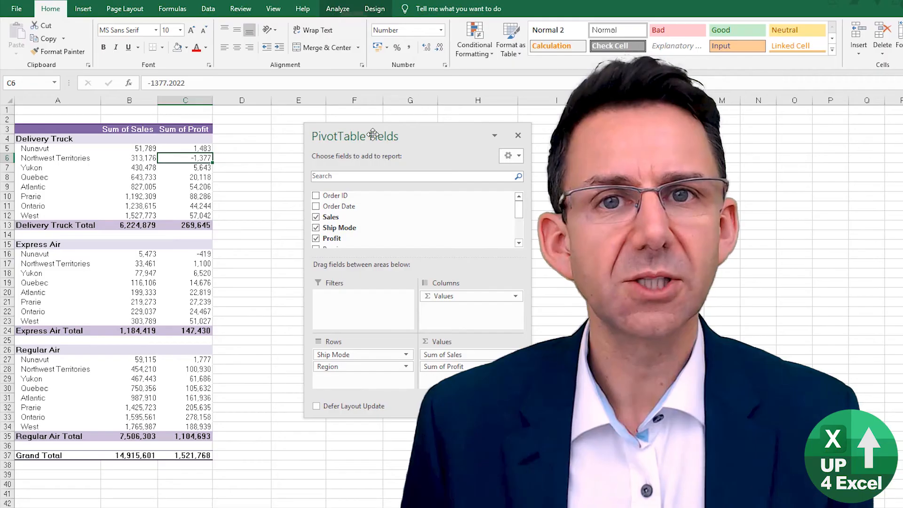
Insert a Ship Mode slicer for the pivot table and place it beside the table
{"action": "left_click", "coordinate": [338, 8]}
{"action": "left_click", "coordinate": [322, 40]}
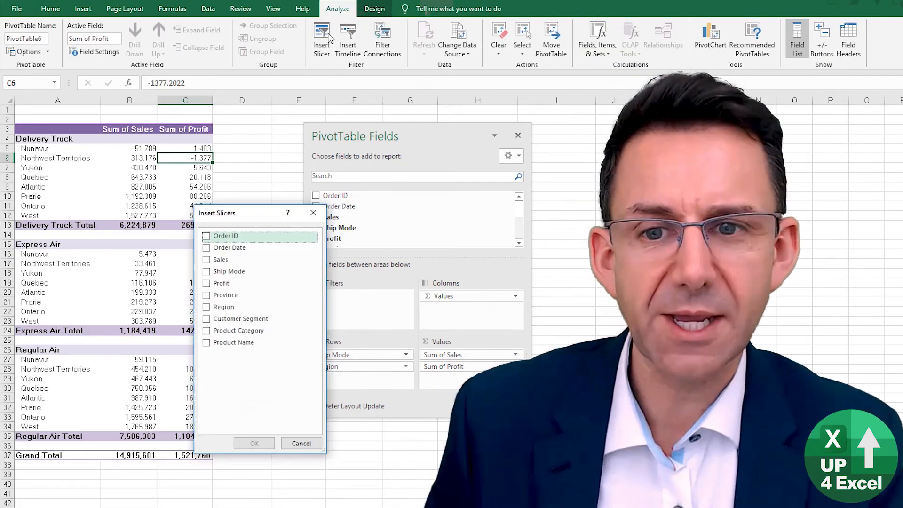
{"action": "left_click_drag", "start_coordinate": [264, 215], "coordinate": [231, 192]}
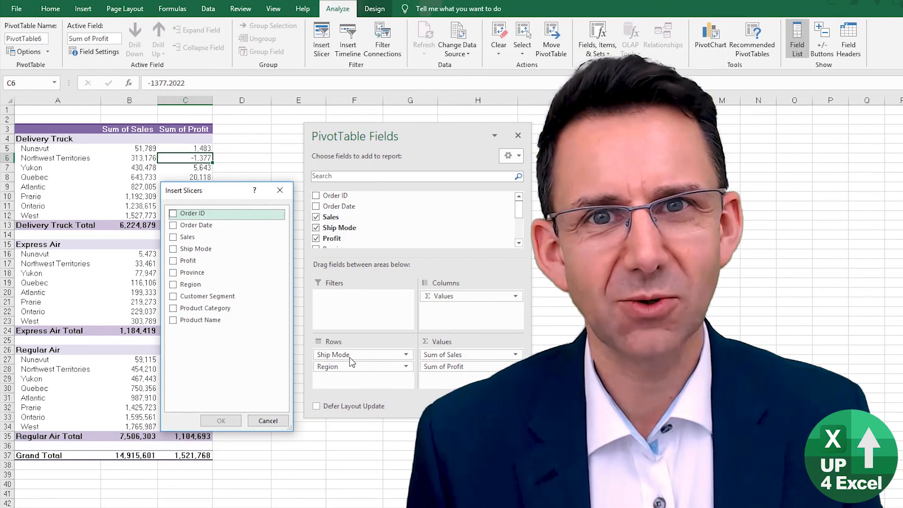
{"action": "left_click", "coordinate": [173, 248]}
{"action": "left_click", "coordinate": [221, 421]}
{"action": "left_click_drag", "start_coordinate": [532, 323], "coordinate": [267, 200]}
Test the Ship Mode slicer by filtering the pivot table to Regular Air, Express Air and Delivery Truck in turn
{"action": "left_click", "coordinate": [282, 188]}
{"action": "left_click", "coordinate": [288, 173]}
{"action": "left_click", "coordinate": [279, 157]}
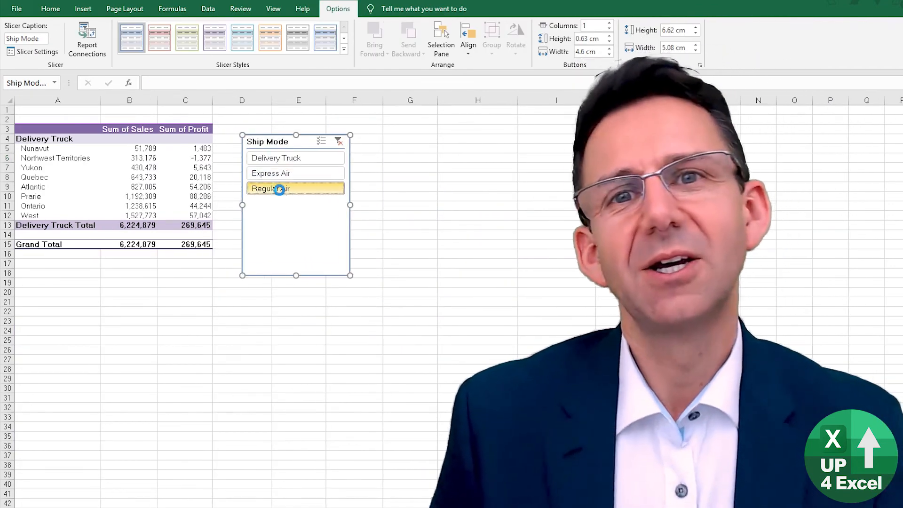
{"action": "left_click", "coordinate": [282, 188]}
Turn on multi-select for the Ship Mode slicer, test combining ship modes and leave all three selected
{"action": "left_click", "coordinate": [314, 143]}
{"action": "left_click", "coordinate": [282, 173]}
{"action": "left_click", "coordinate": [279, 158]}
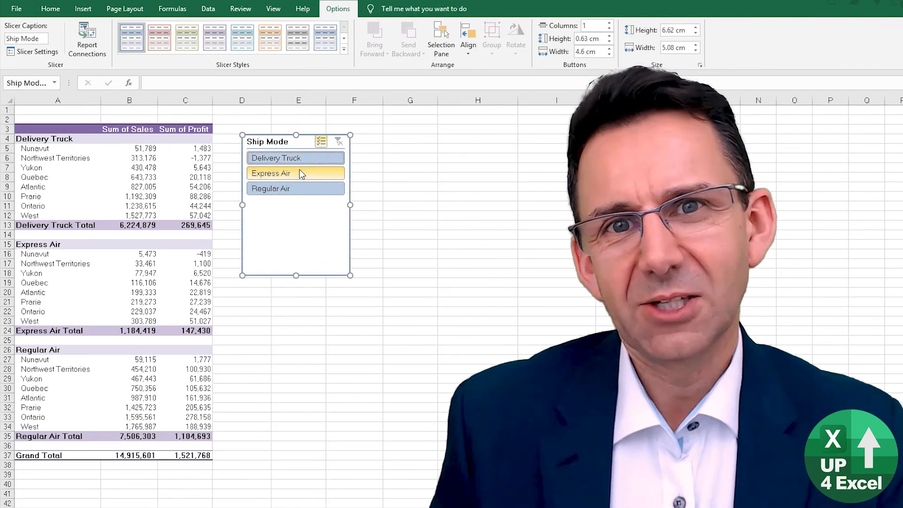
{"action": "left_click", "coordinate": [292, 173]}
{"action": "left_click", "coordinate": [336, 142]}
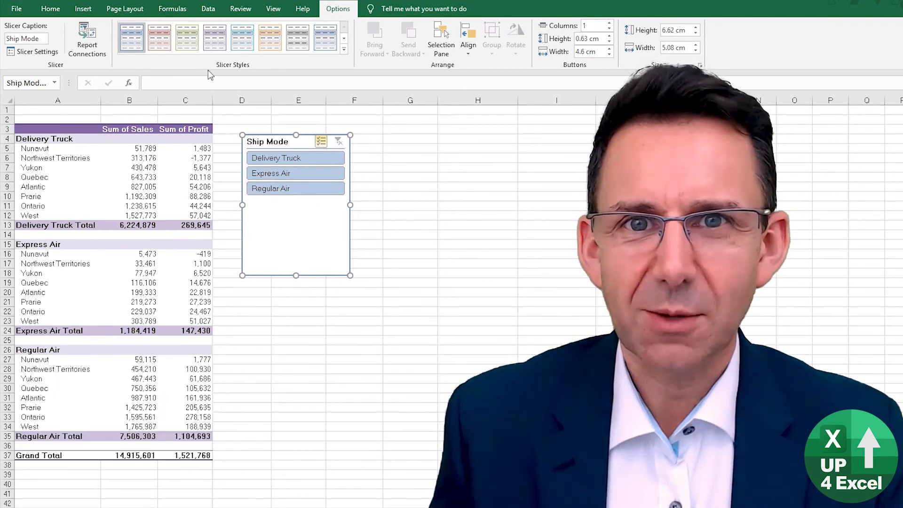
Apply the dark purple style to the Ship Mode slicer and resize it to about 9.18 cm wide and 3.28 cm high
{"action": "left_click", "coordinate": [344, 49]}
{"action": "left_click", "coordinate": [215, 89]}
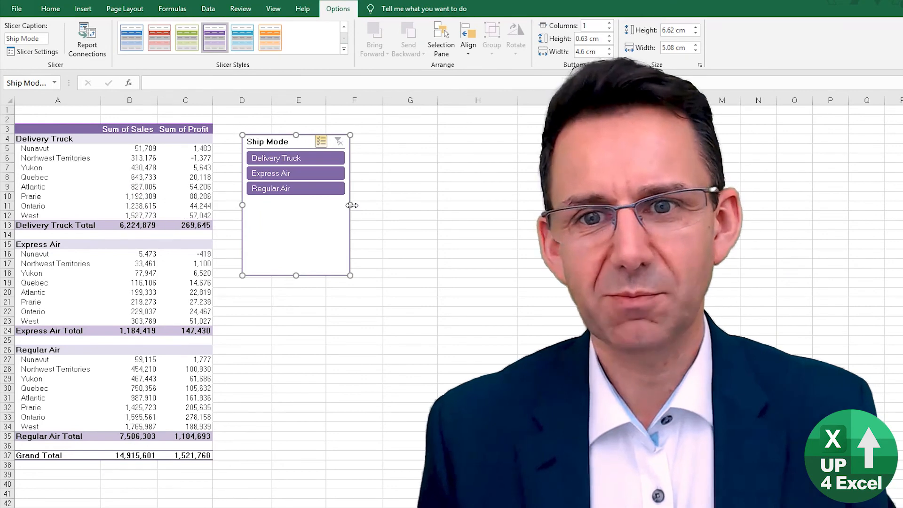
{"action": "left_click_drag", "start_coordinate": [350, 205], "coordinate": [437, 205]}
{"action": "left_click_drag", "start_coordinate": [347, 278], "coordinate": [347, 206]}
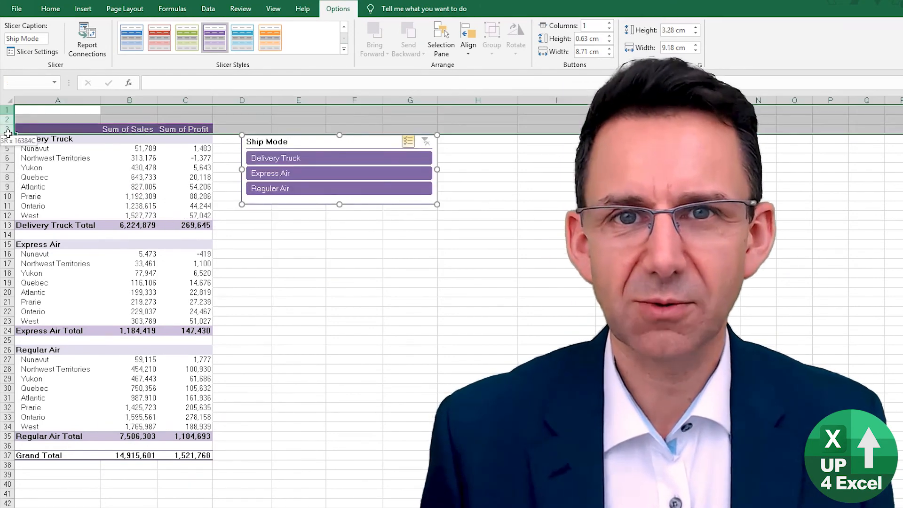
Insert three rows above the pivot table and fit the Ship Mode slicer over A1:C5, 9.29 cm wide and 2.25 cm high
{"action": "left_click_drag", "start_coordinate": [333, 235], "coordinate": [112, 148]}
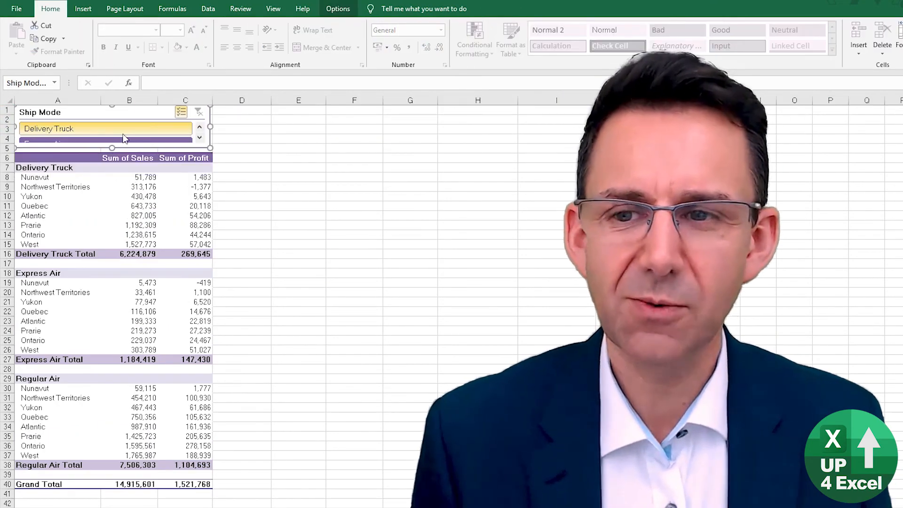
{"action": "left_click", "coordinate": [338, 9]}
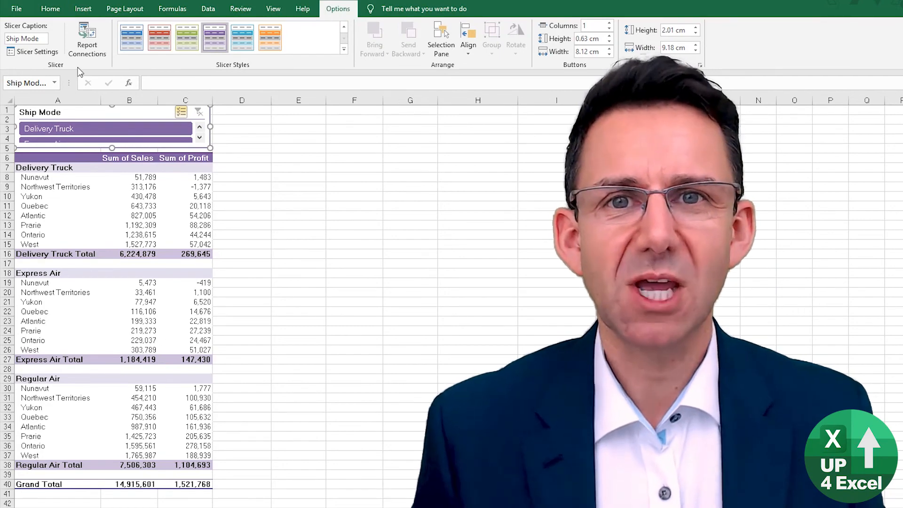
{"action": "left_click", "coordinate": [468, 47]}
{"action": "left_click", "coordinate": [526, 179]}
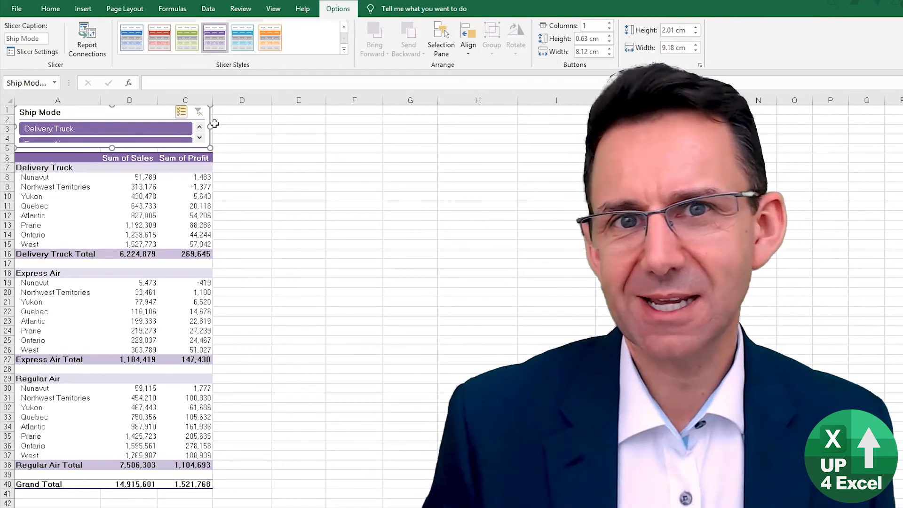
{"action": "left_click_drag", "start_coordinate": [210, 127], "coordinate": [229, 134]}
{"action": "left_click_drag", "start_coordinate": [113, 149], "coordinate": [106, 162]}
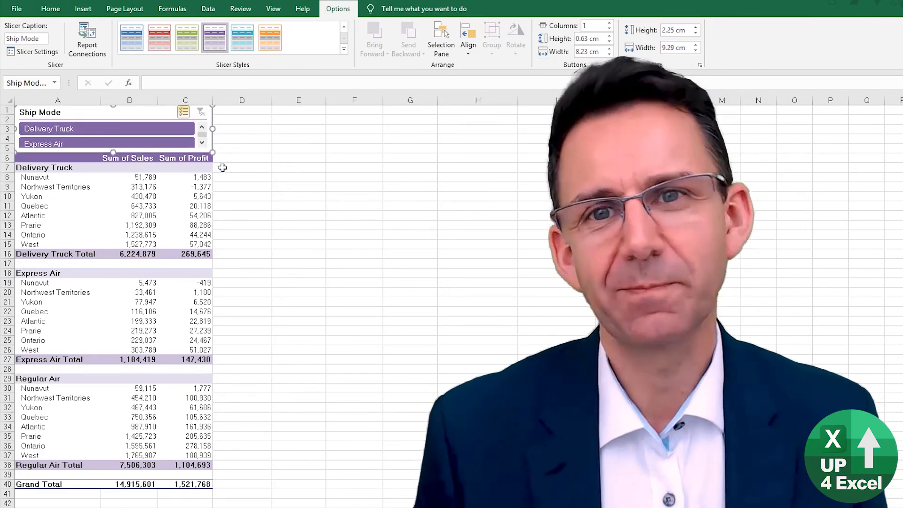
Arrange the Ship Mode slicer's buttons in 3 columns and deselect the slicer
{"action": "left_click", "coordinate": [609, 23]}
{"action": "left_click", "coordinate": [609, 23]}
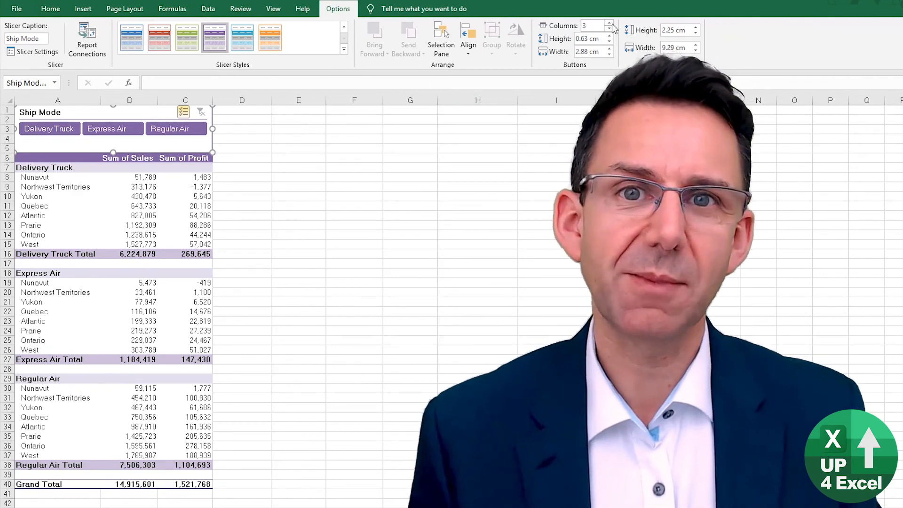
{"action": "left_click", "coordinate": [242, 148]}
Test the three-column slicer by switching Delivery Truck, Express Air and Regular Air on and off
{"action": "left_click", "coordinate": [47, 129]}
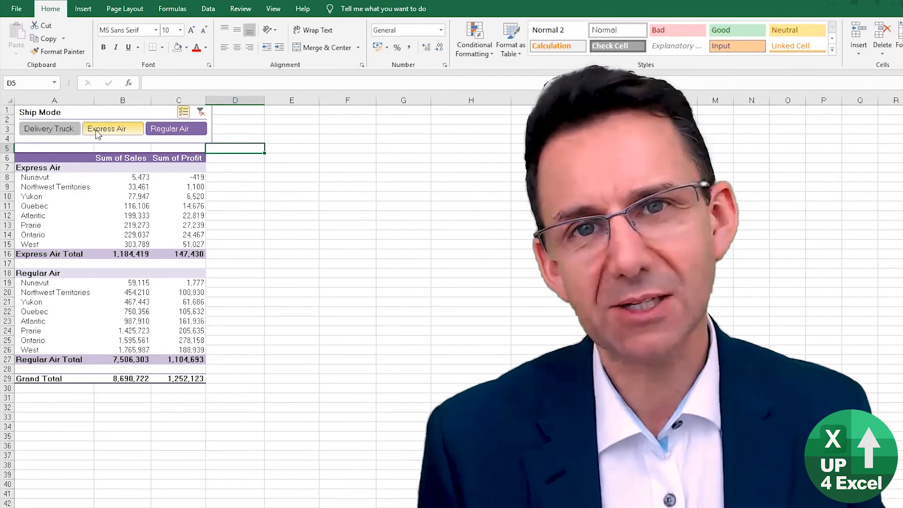
{"action": "left_click", "coordinate": [102, 131]}
{"action": "left_click", "coordinate": [100, 132]}
{"action": "left_click", "coordinate": [57, 133]}
{"action": "left_click", "coordinate": [164, 132]}
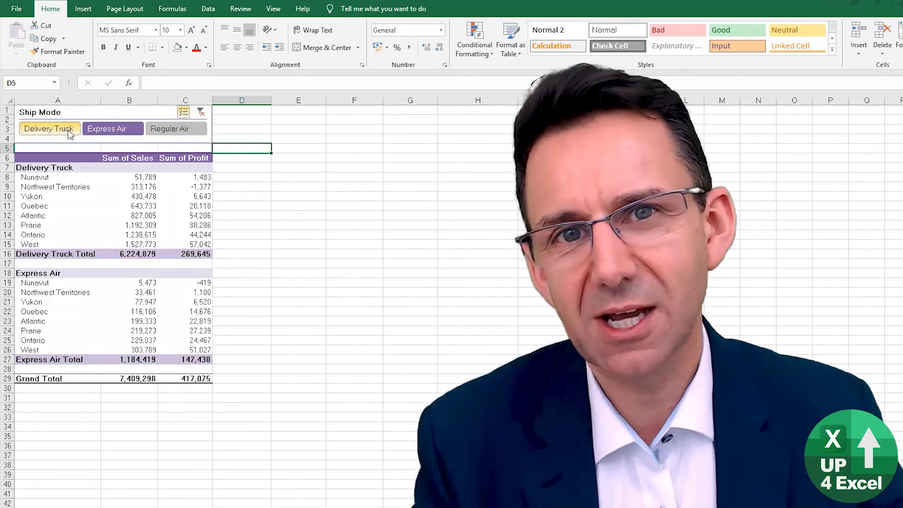
{"action": "left_click", "coordinate": [69, 134]}
{"action": "left_click", "coordinate": [84, 196]}
{"action": "left_click_drag", "start_coordinate": [353, 355], "coordinate": [369, 350]}
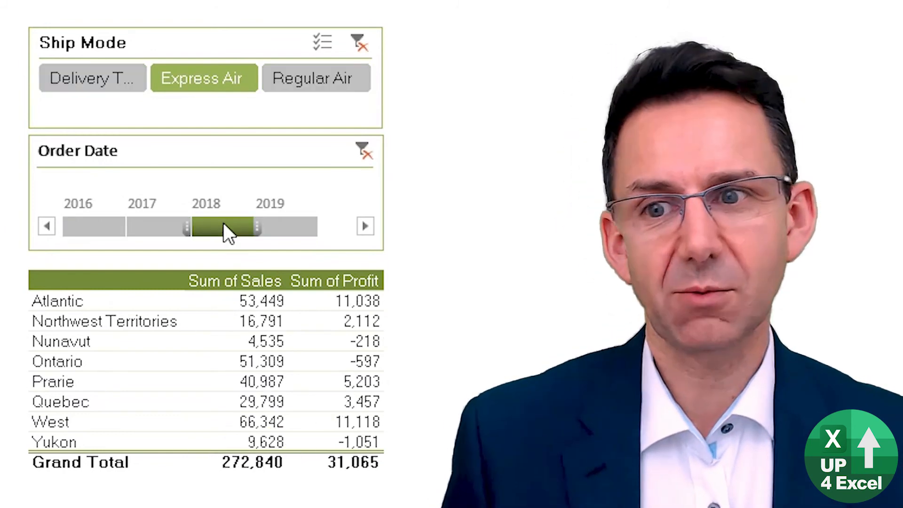
Filter the pivot table by single years on the Order Date timeline and adjust the range to 2017 through 2018
{"action": "left_click", "coordinate": [145, 230]}
{"action": "left_click", "coordinate": [96, 232]}
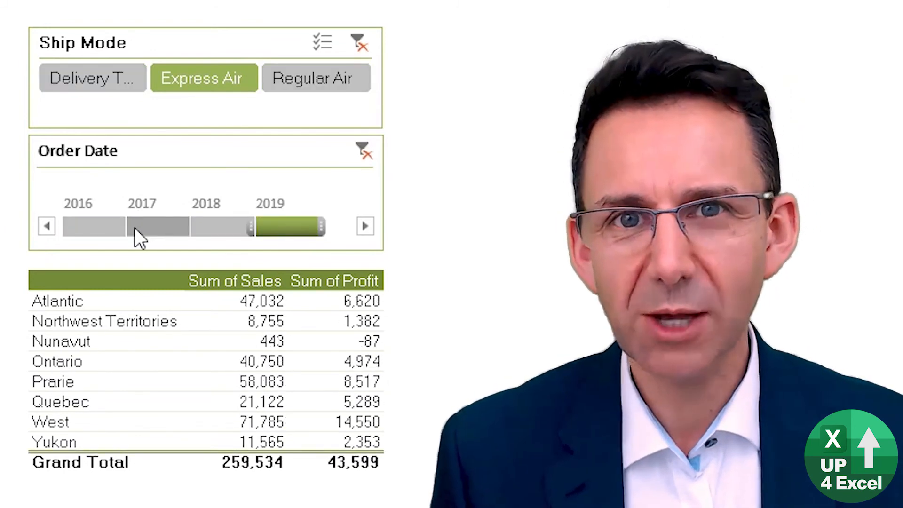
{"action": "left_click_drag", "start_coordinate": [252, 228], "coordinate": [194, 229]}
{"action": "left_click_drag", "start_coordinate": [194, 230], "coordinate": [162, 230]}
Turn on multi-select in the green Ship Mode slicer and add Delivery Truck and Regular Air to Express Air
{"action": "left_click", "coordinate": [322, 43]}
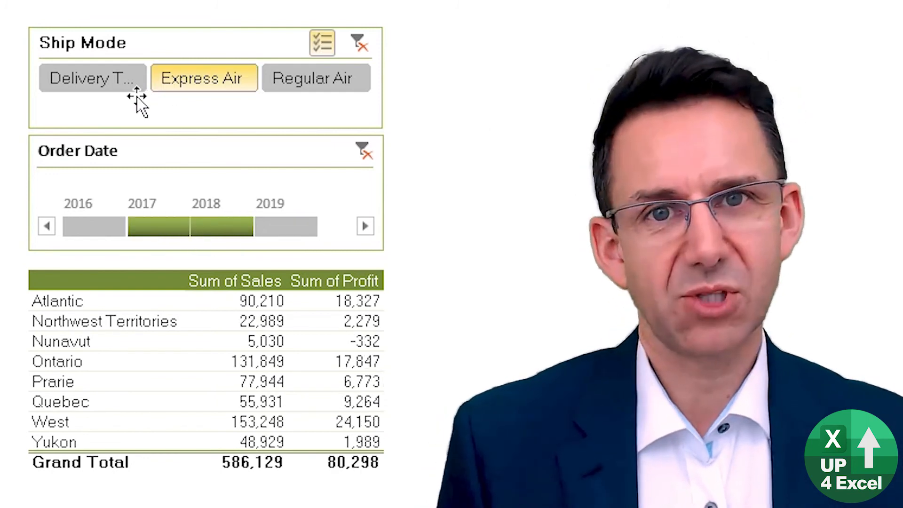
{"action": "left_click", "coordinate": [122, 80]}
{"action": "left_click", "coordinate": [304, 89]}
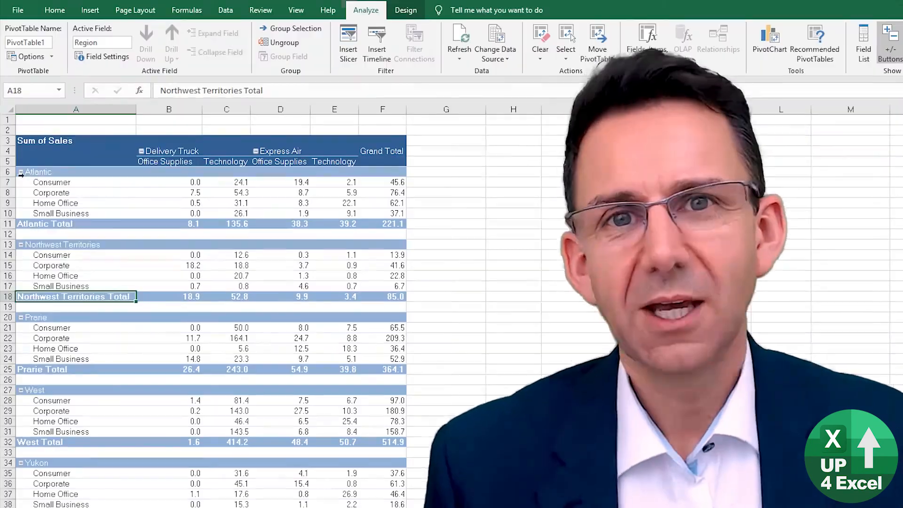
Collapse the entire Region field in the Sum of Sales pivot table and select all the region labels
{"action": "right_click", "coordinate": [43, 181]}
{"action": "left_click", "coordinate": [262, 343]}
{"action": "left_click", "coordinate": [37, 172]}
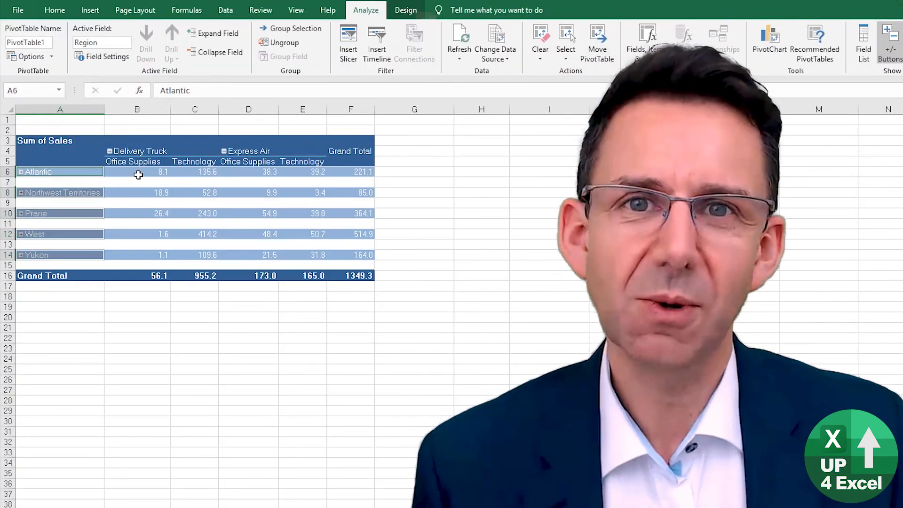
Remove the blank line after each region in the Sum of Sales pivot table
{"action": "left_click", "coordinate": [406, 10]}
{"action": "left_click", "coordinate": [112, 53]}
{"action": "left_click", "coordinate": [174, 106]}
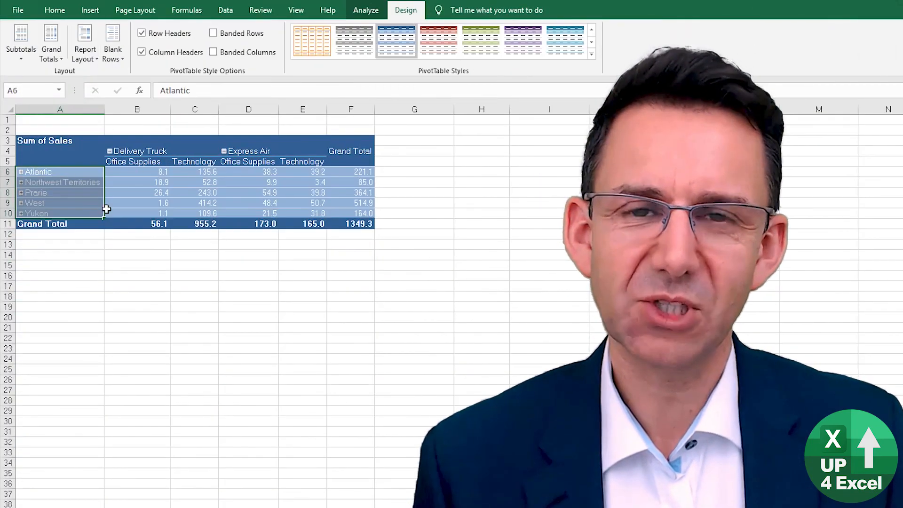
Select only the visible cells in A6:F10 and give the region rows a darker blue fill and bold text
{"action": "left_click_drag", "start_coordinate": [71, 172], "coordinate": [348, 212]}
{"action": "key", "text": "F5"}
{"action": "left_click", "coordinate": [178, 362]}
{"action": "left_click", "coordinate": [250, 304]}
{"action": "left_click", "coordinate": [256, 372]}
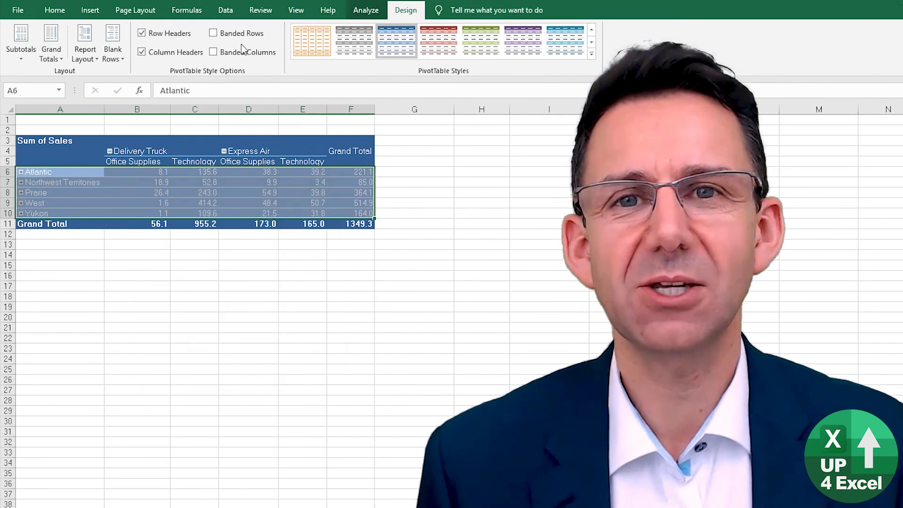
{"action": "left_click", "coordinate": [54, 10]}
{"action": "left_click", "coordinate": [202, 51]}
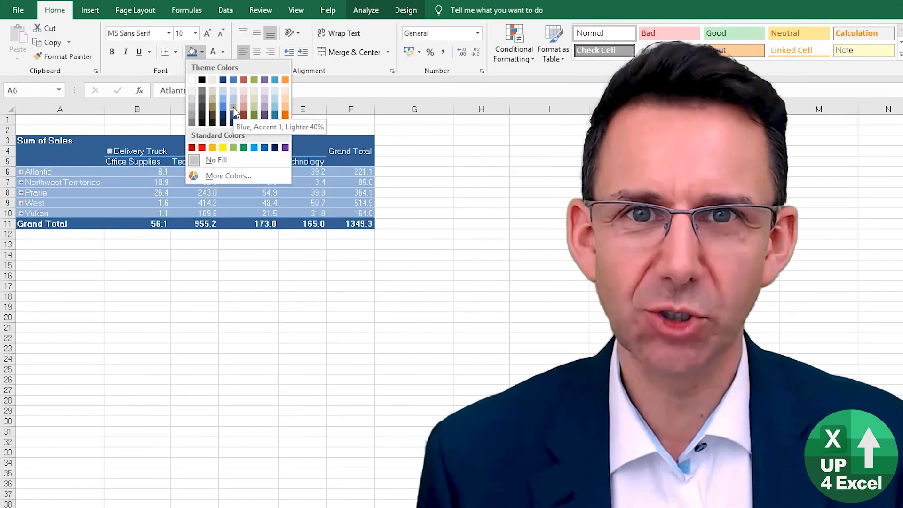
{"action": "left_click", "coordinate": [226, 108]}
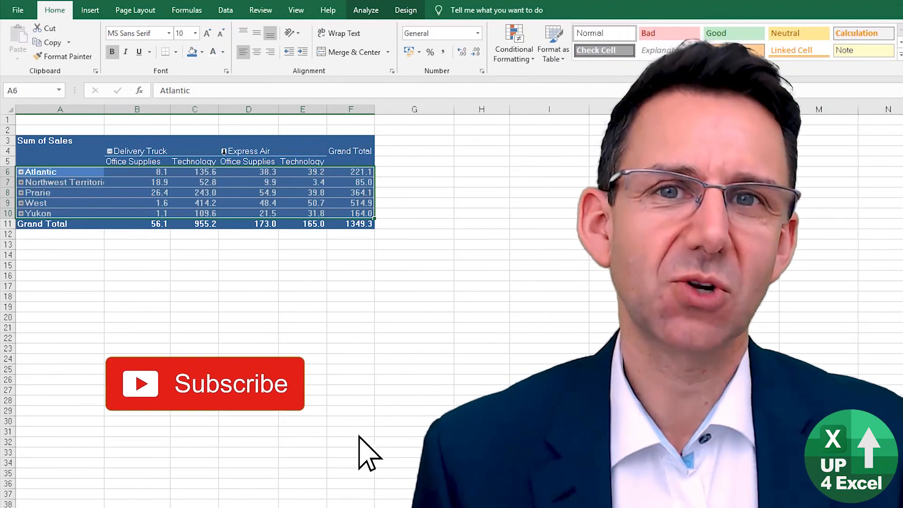
Expand the entire Region field and fill the region heading rows with Blue, Accent 1, Lighter 40%
{"action": "right_click", "coordinate": [63, 182]}
{"action": "mouse_move", "coordinate": [113, 288]}
{"action": "left_click", "coordinate": [237, 322]}
{"action": "left_click", "coordinate": [111, 217]}
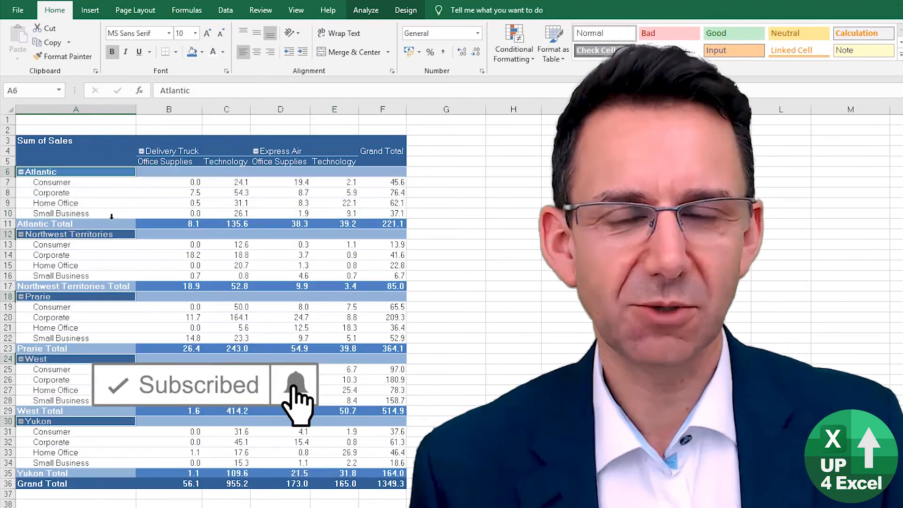
{"action": "left_click", "coordinate": [202, 52]}
{"action": "left_click", "coordinate": [232, 113]}
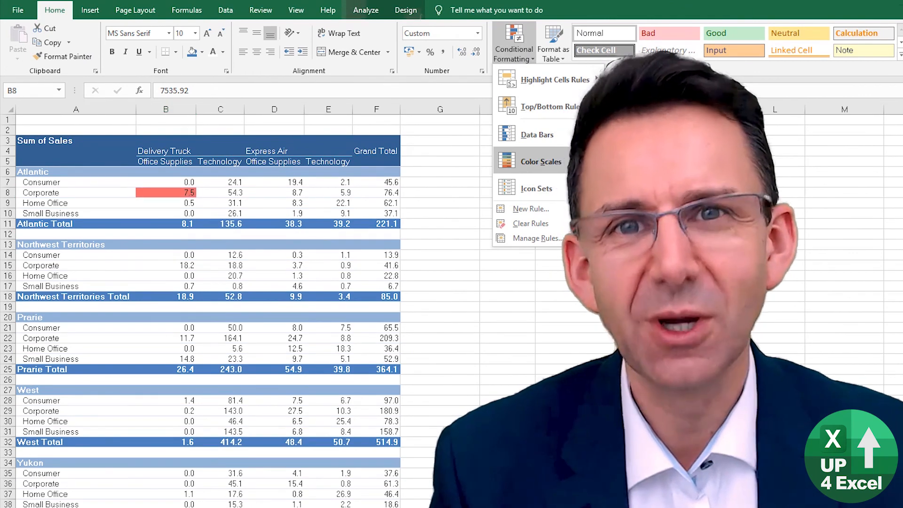
Apply a red-white-blue color scale to B8 and extend it to all Sum of Sales values except totals
{"action": "left_click", "coordinate": [641, 185]}
{"action": "left_click", "coordinate": [204, 192]}
{"action": "left_click", "coordinate": [220, 252]}
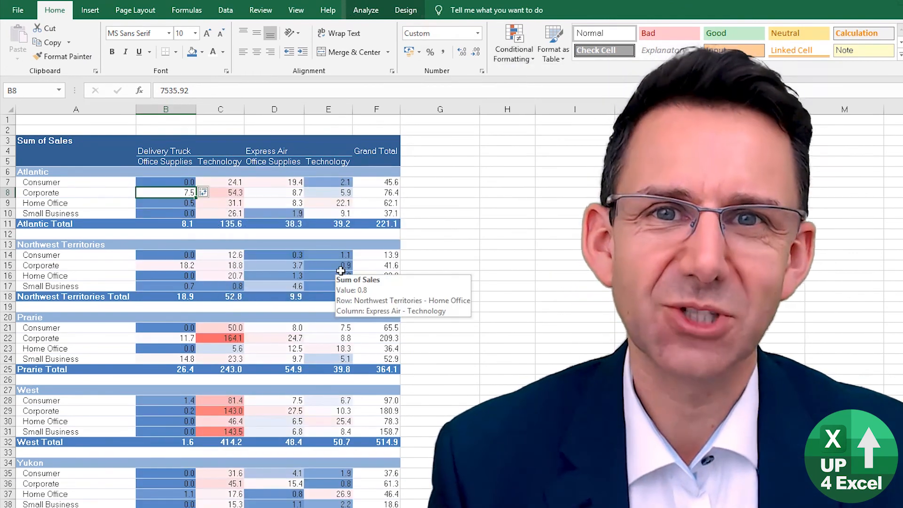
Apply the red-white-blue color scale to B8 again and open the options for which cells it covers
{"action": "left_click", "coordinate": [514, 45]}
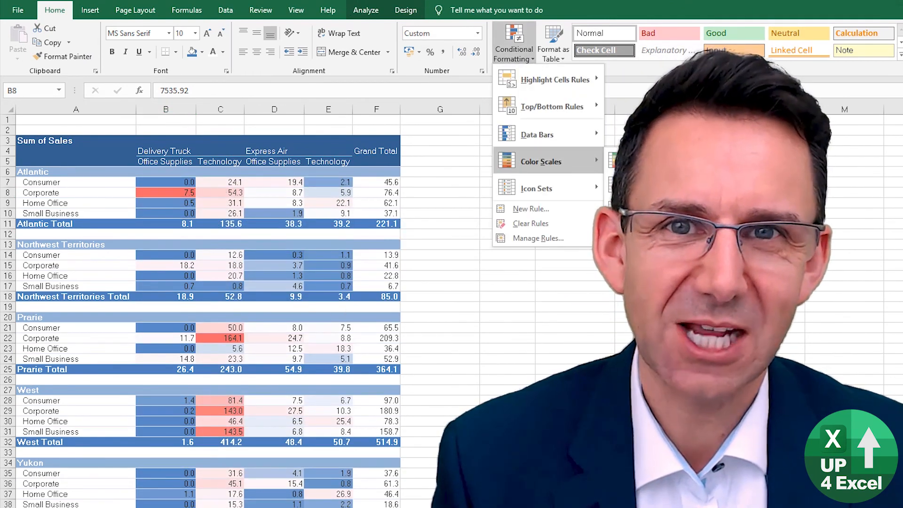
{"action": "left_click", "coordinate": [641, 185]}
{"action": "left_click", "coordinate": [203, 193]}
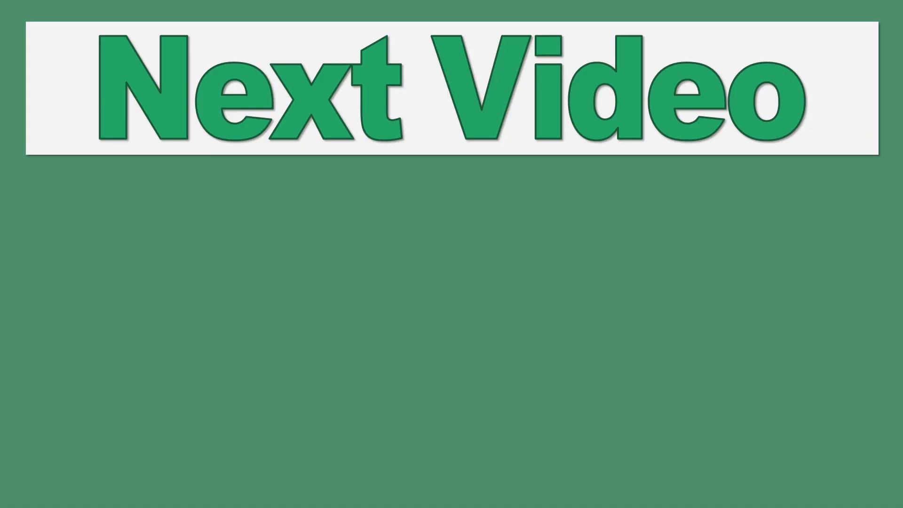